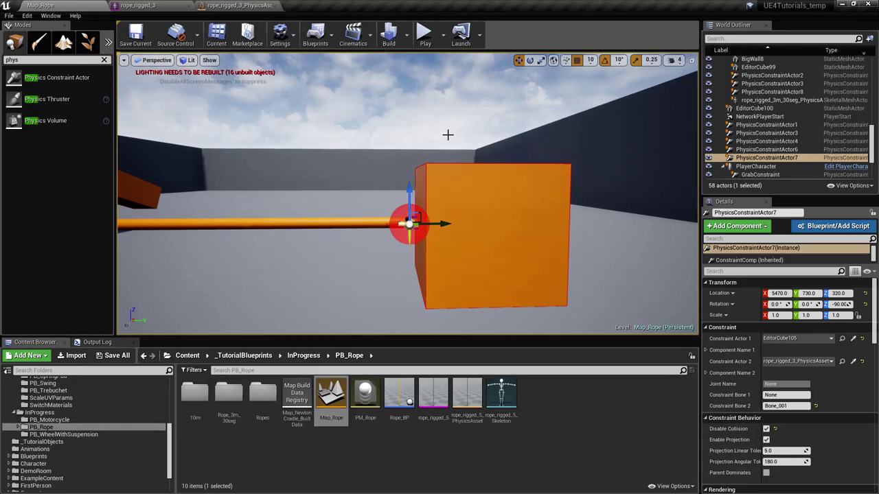
Play-test the level, pick up the cube attached to the rope, and stop the simulation
right_drag(431, 173, 469, 202)
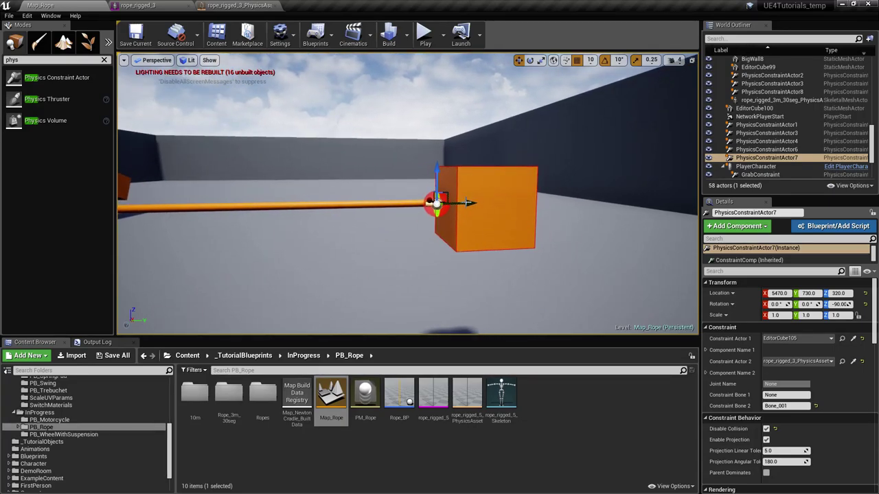
click(431, 42)
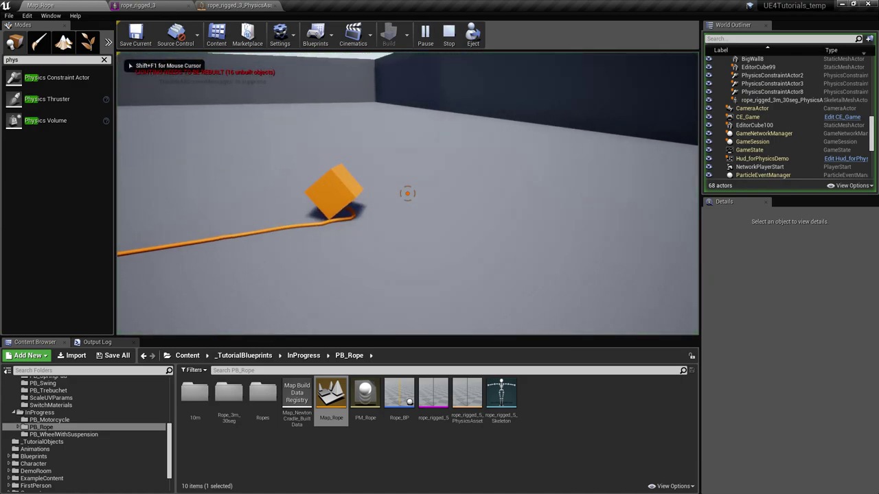
click(407, 194)
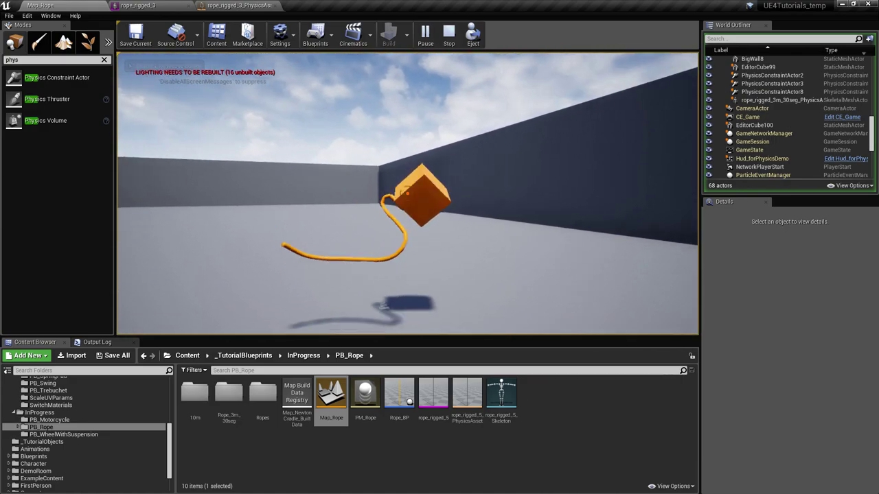
key(Escape)
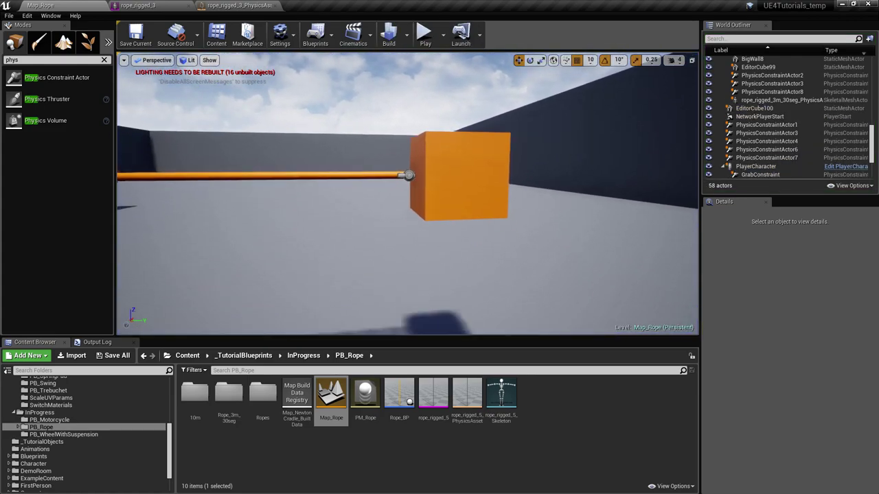
Delete the physics constraint joining the rope end to the orange cube
right_drag(412, 219, 392, 200)
click(414, 223)
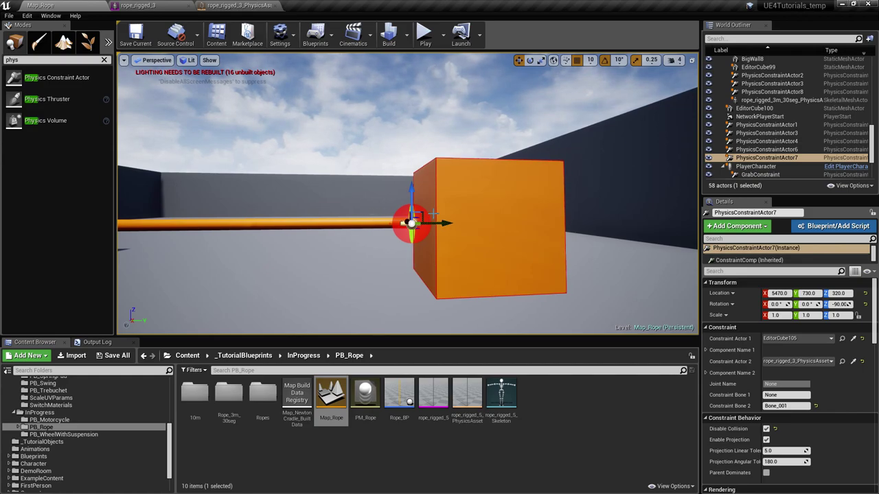
key(Delete)
Move the orange cube away from the rope end along the Y axis, to about Y 819
right_drag(418, 206, 374, 214)
click(395, 218)
drag(446, 228, 498, 228)
right_drag(500, 230, 519, 236)
drag(447, 219, 487, 220)
mouse_move(487, 219)
right_down()
mouse_move(473, 241)
mouse_move(492, 209)
mouse_move(492, 219)
right_up()
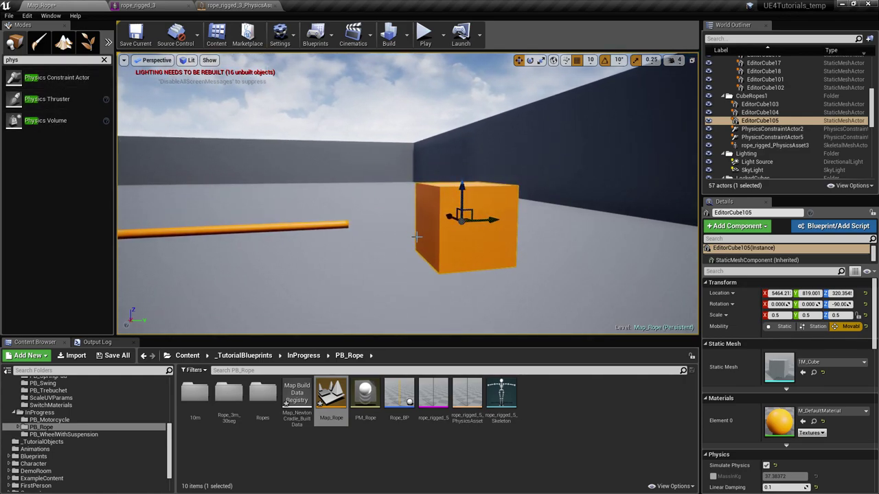
Add a Physics Constraint Actor at the rope end and position it between rope and cube at Y 770
drag(55, 78, 266, 149)
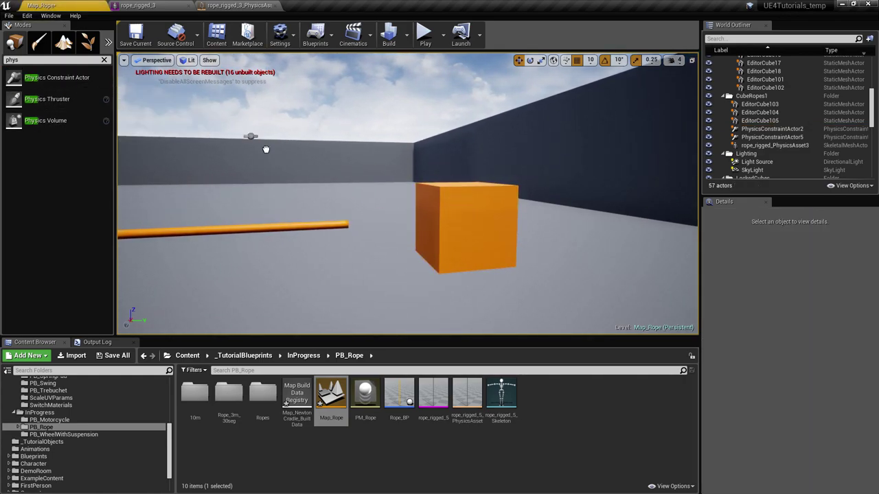
drag(341, 224, 341, 224)
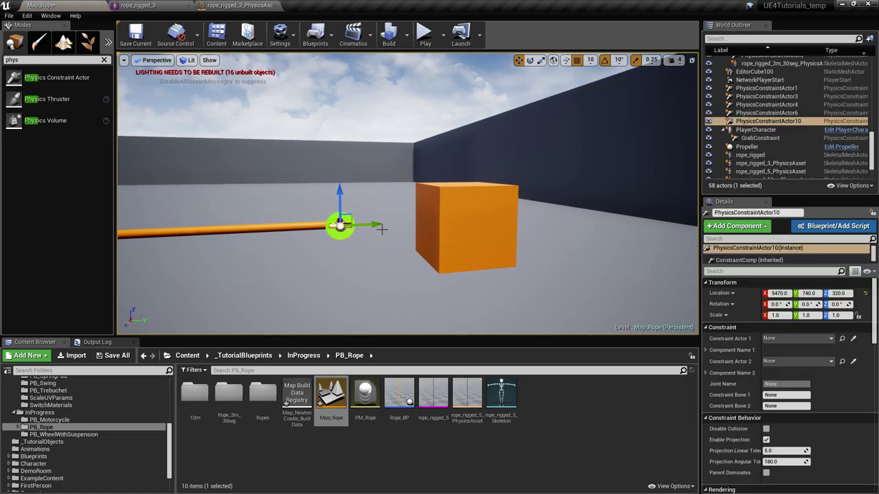
right_drag(361, 245, 380, 239)
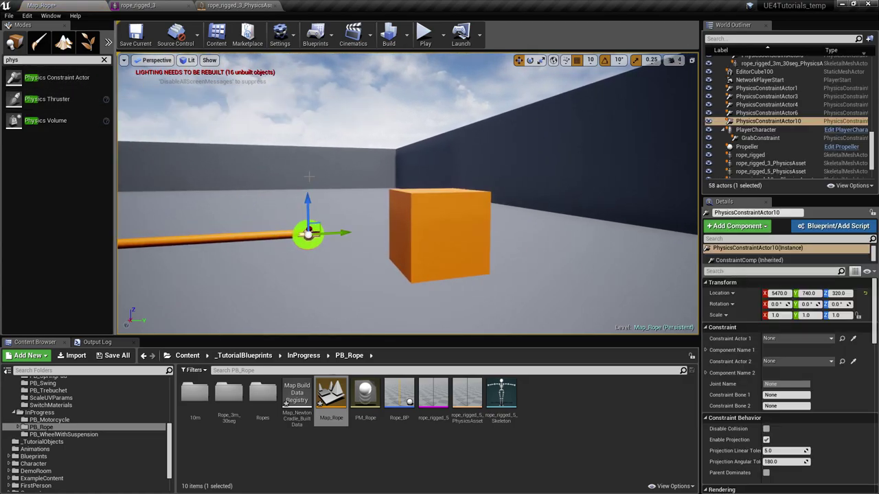
mouse_move(386, 230)
right_down()
mouse_move(439, 232)
mouse_move(406, 264)
mouse_move(388, 237)
mouse_move(396, 232)
right_up()
right_drag(589, 311, 549, 295)
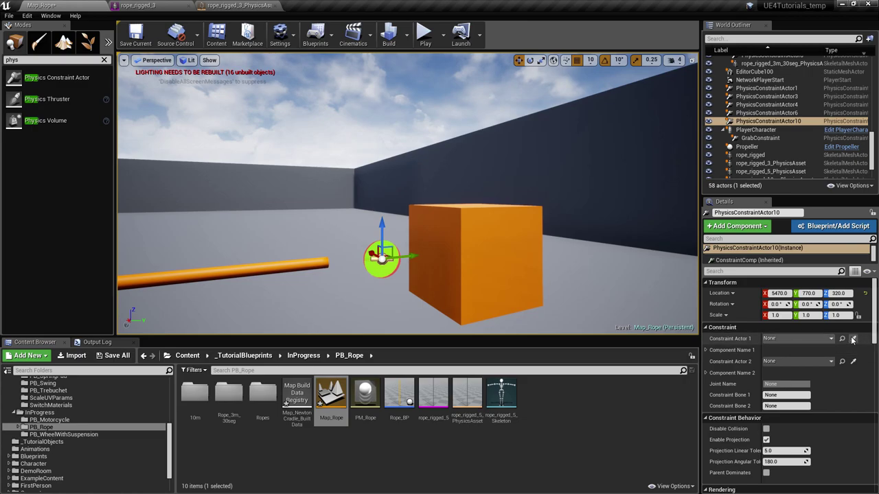
Assign the orange cube EditorCube105 as Constraint Actor 1 and the rope rope_rigged_3_PhysicsAsset as Constraint Actor 2
right_drag(526, 270, 527, 276)
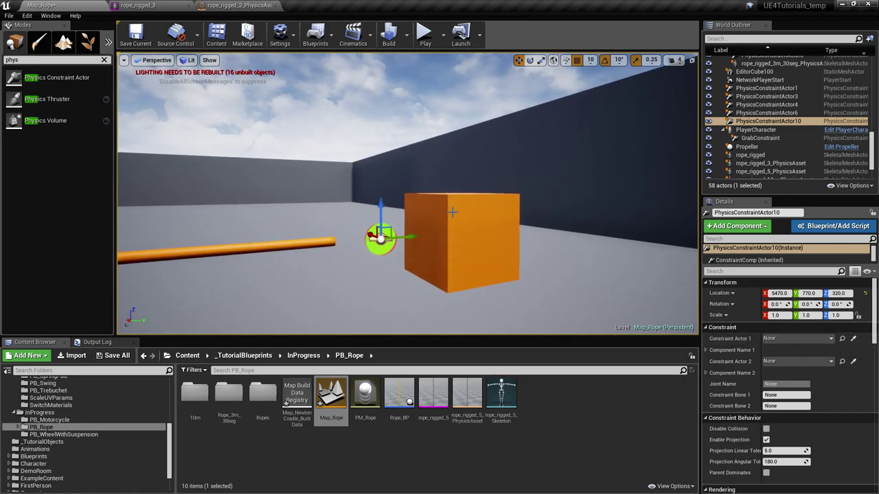
right_drag(464, 238, 440, 245)
click(853, 362)
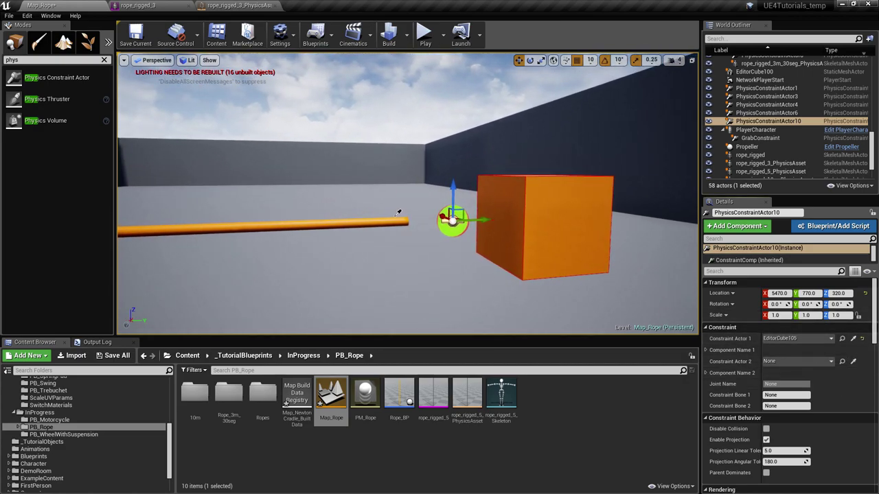
right_drag(400, 221, 348, 186)
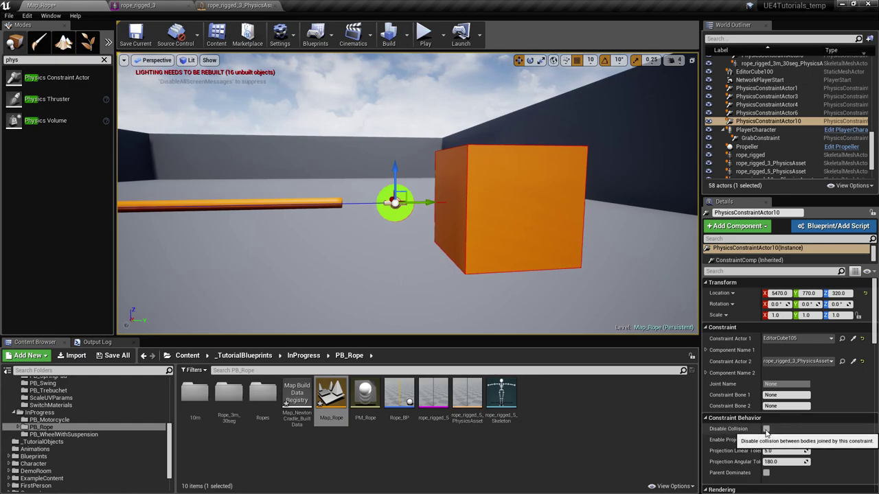
Enable Disable Collision for the new physics constraint
right_drag(464, 208, 484, 204)
scroll(842, 375, down, 3)
scroll(817, 353, up, 3)
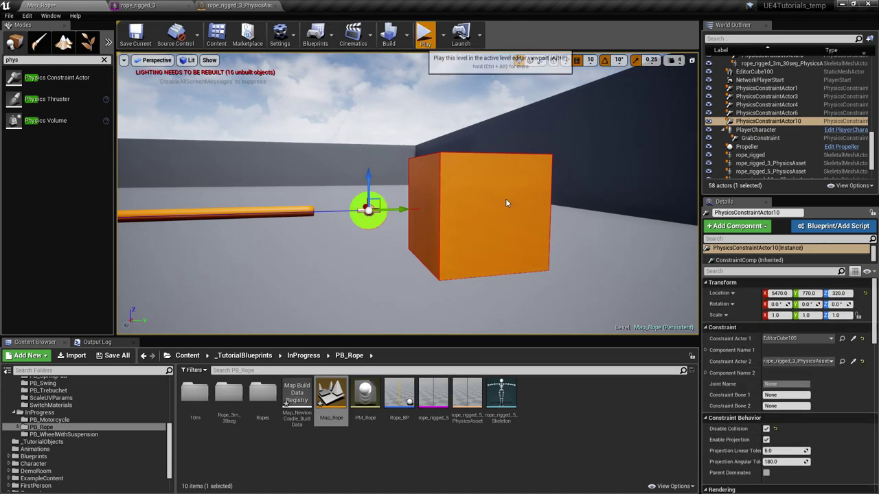
Play-test the level to check the new constraint between rope and cube, and stop the simulation
click(424, 34)
click(407, 194)
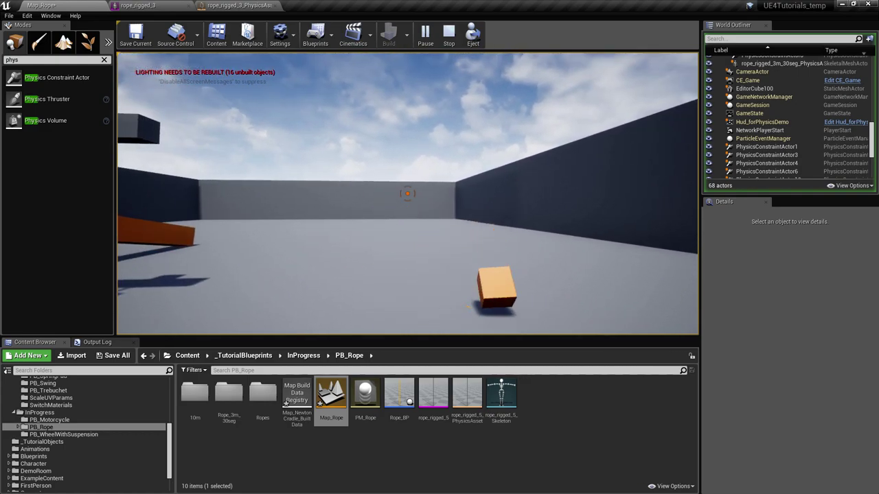
key(Escape)
Select the new physics constraint and examine which end segment of the rope it is attached to
key(w)
mouse_move(484, 190)
right_down()
mouse_move(474, 193)
mouse_move(484, 191)
right_up()
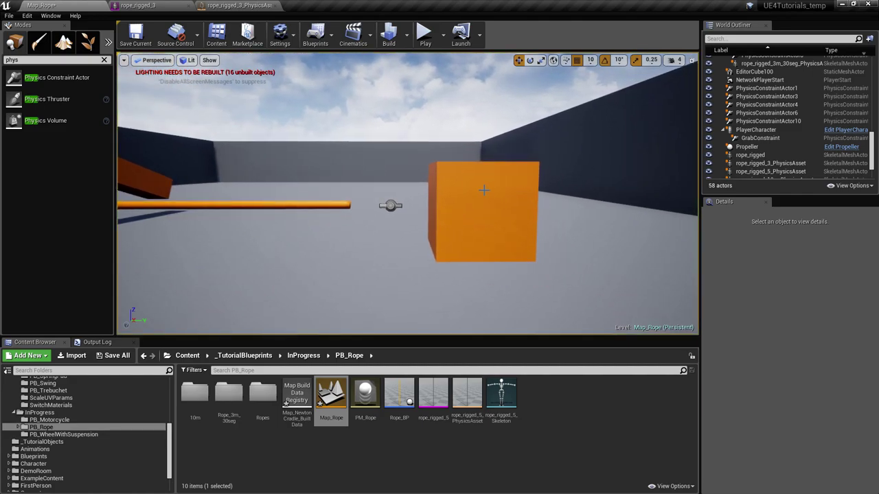
click(390, 206)
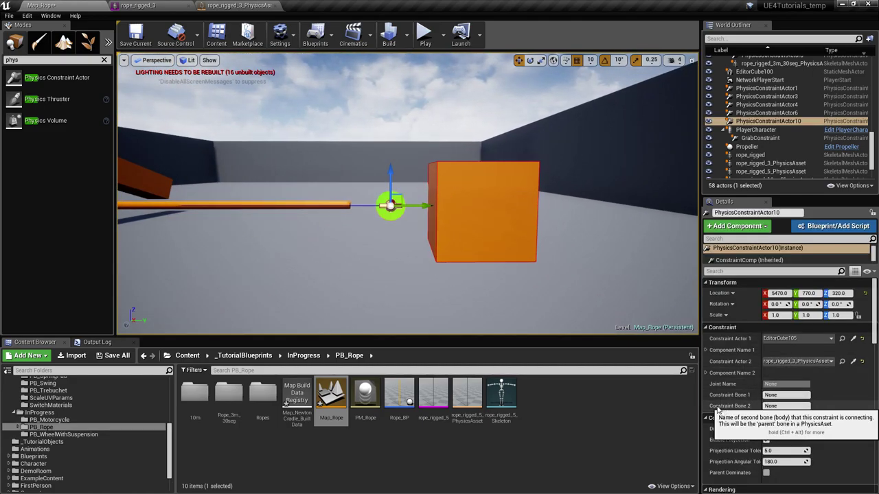
right_drag(557, 233, 512, 232)
key(s)
right_drag(374, 203, 326, 215)
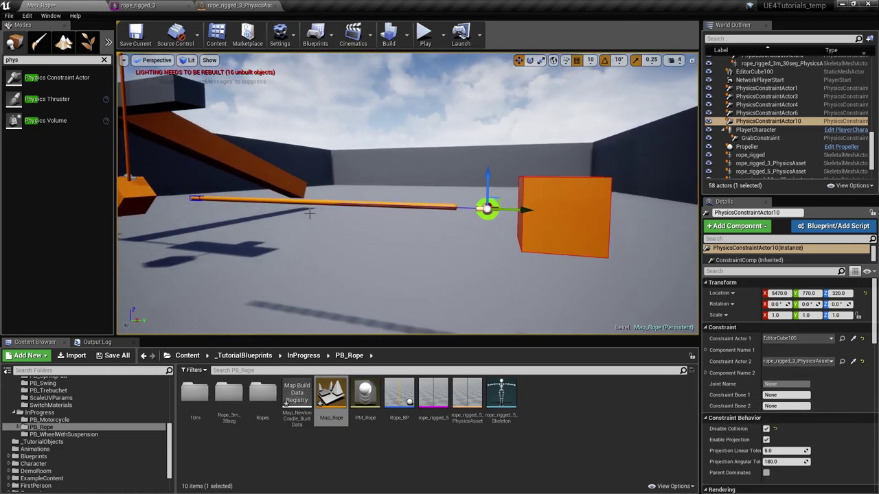
key(a)
right_drag(255, 224, 276, 223)
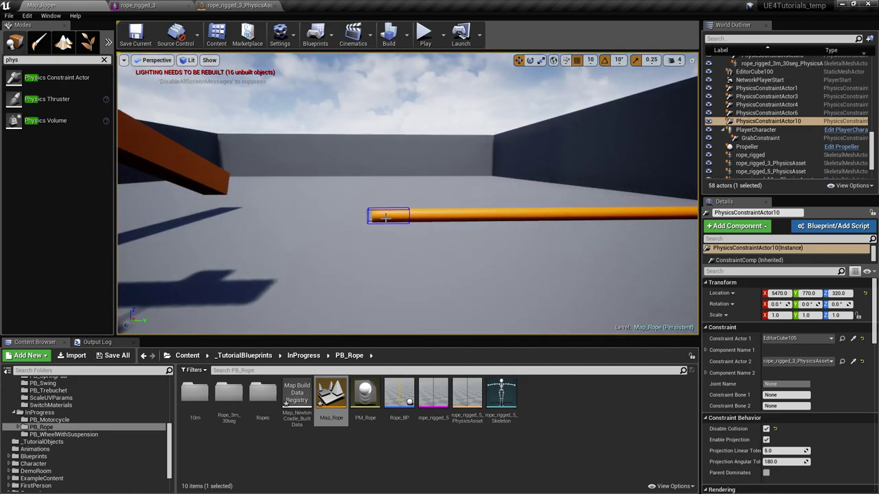
key(d)
right_drag(405, 222, 330, 208)
key(w)
key(s)
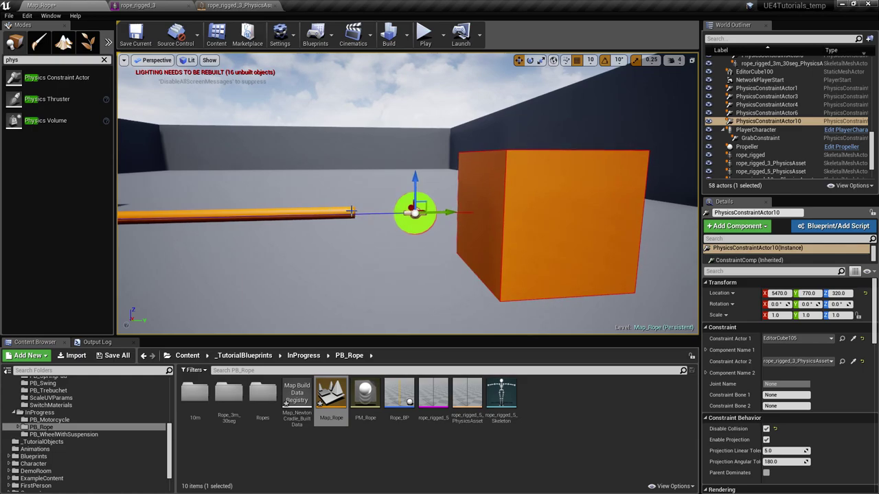
Select the rope, open its rope_rigged_3 skeletal mesh, and examine the whole mesh
right_drag(441, 227, 372, 210)
click(357, 205)
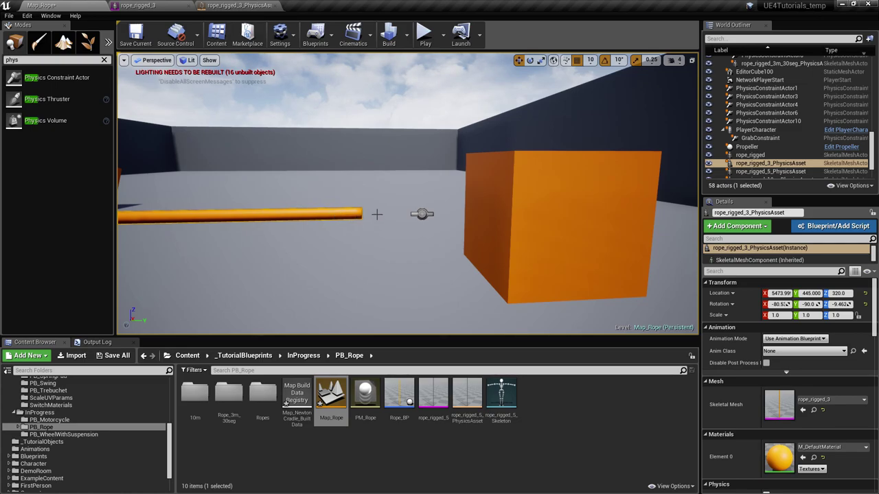
double_click(786, 410)
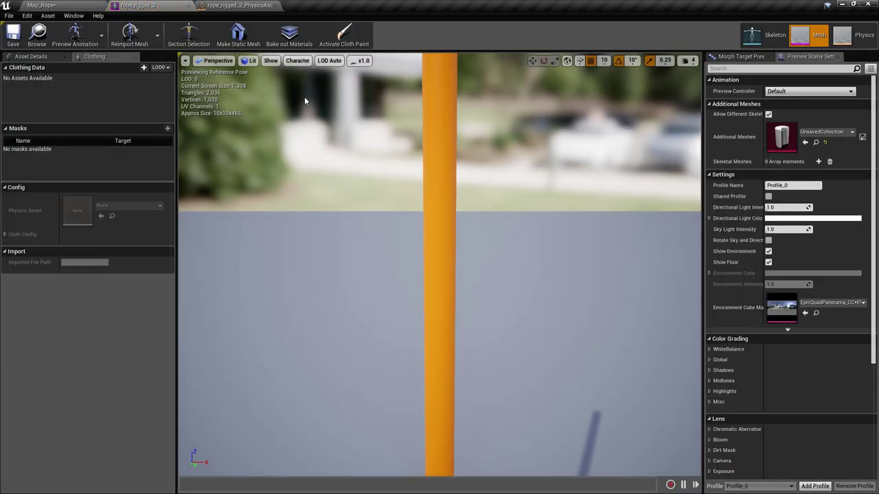
right_drag(304, 111, 364, 213)
key(s)
right_drag(304, 192, 333, 133)
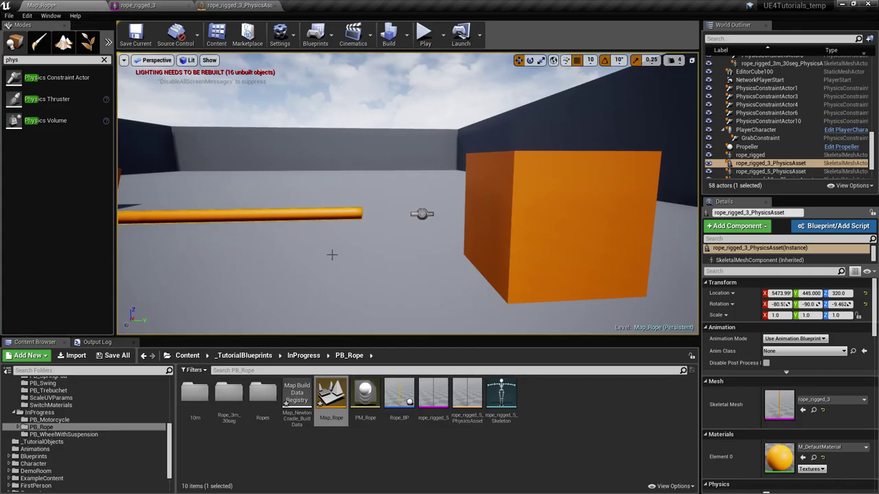
Return to the Map_Rope level and examine the rope's pivot end
key(f)
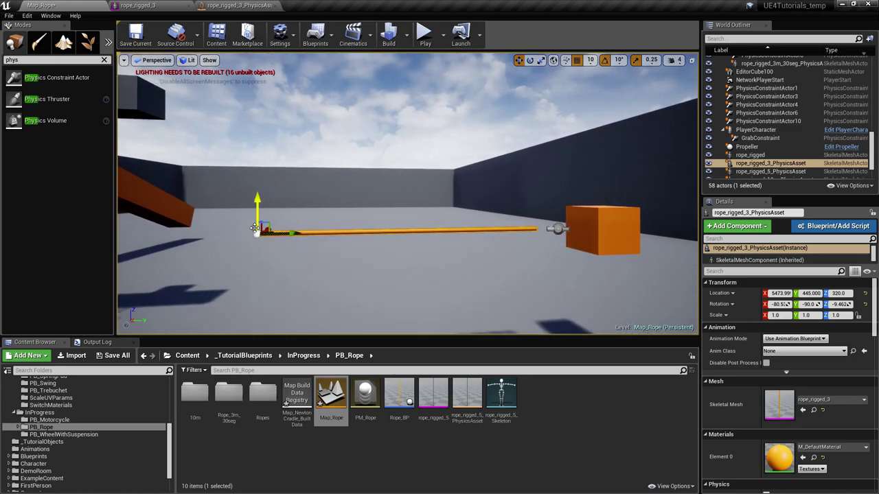
right_drag(208, 229, 200, 229)
key(w)
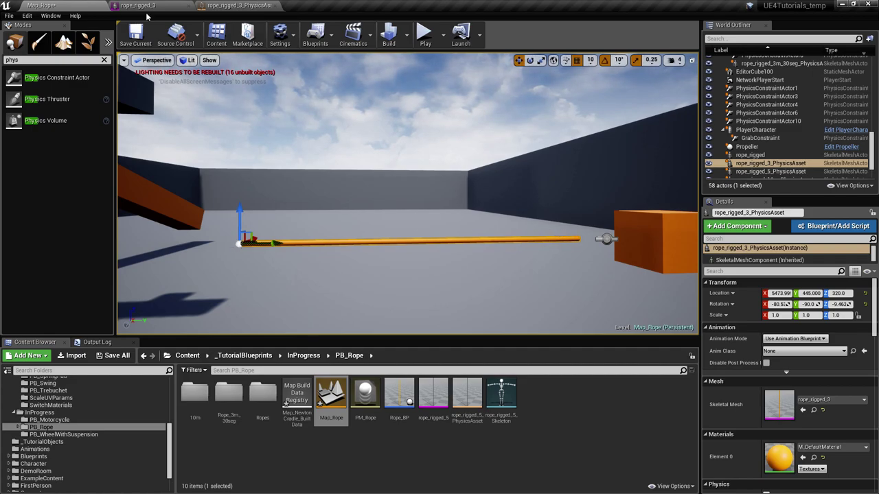
Reopen the rope_rigged_3 skeletal mesh and examine the rope's two ends
double_click(785, 406)
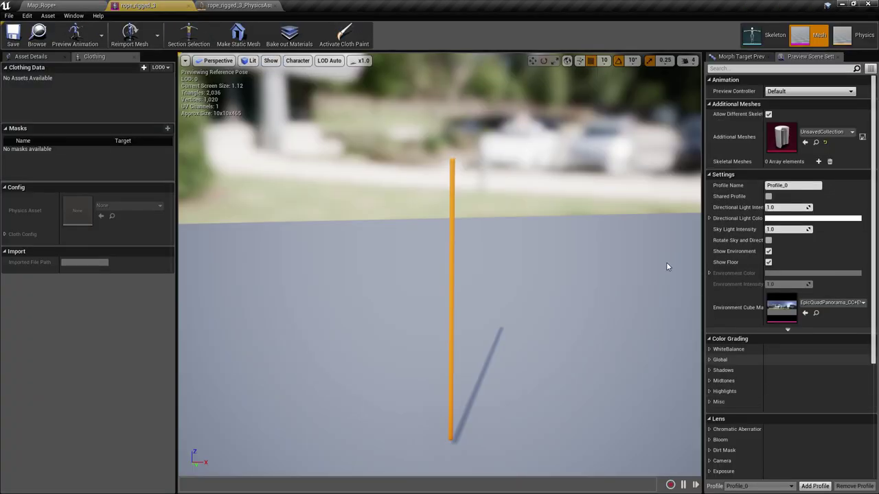
right_drag(491, 232, 457, 193)
right_drag(459, 429, 463, 445)
key(s)
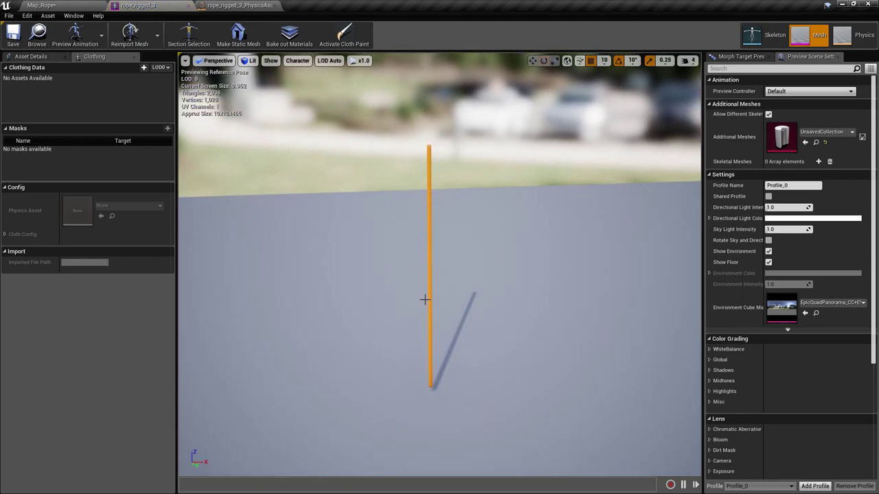
right_drag(432, 384, 468, 389)
click(427, 382)
key(w)
Open the rope's physics asset and examine the Bone_001 body at the rope's lower end
click(843, 43)
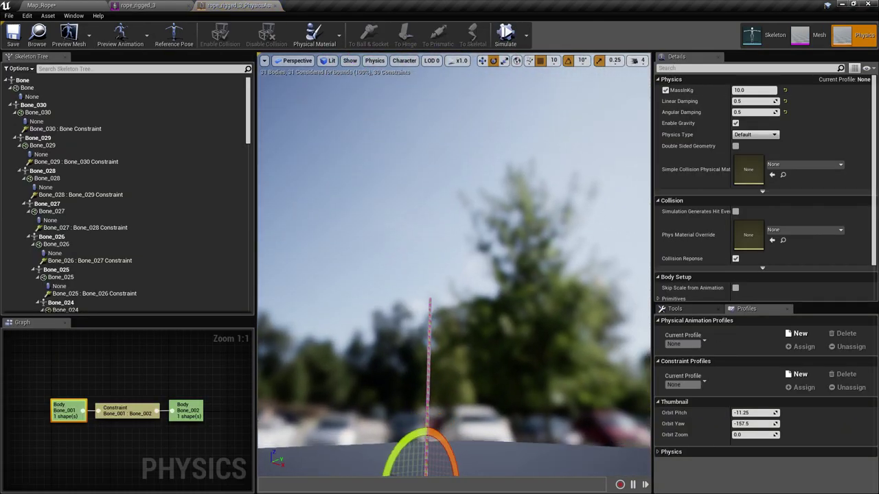
key(w)
right_drag(479, 291, 498, 368)
right_drag(425, 383, 439, 405)
key(w)
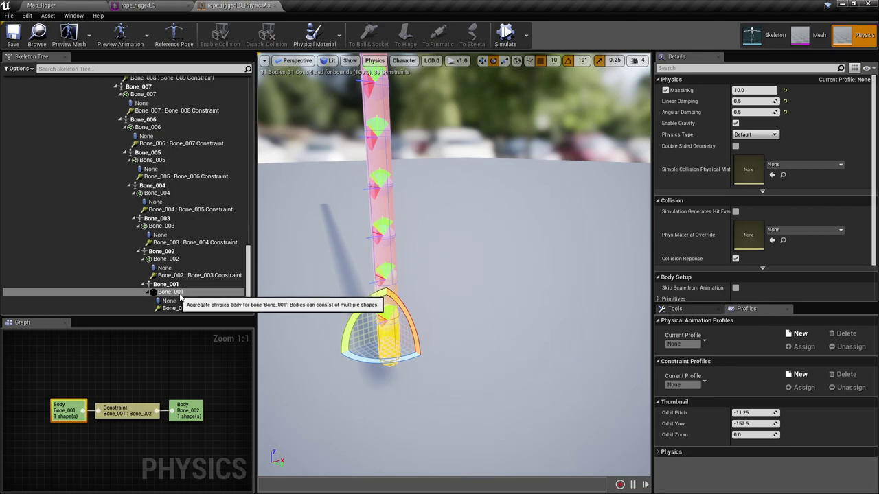
Return to the Map_Rope level, select the new physics constraint, and examine it between the rope and cube
click(56, 6)
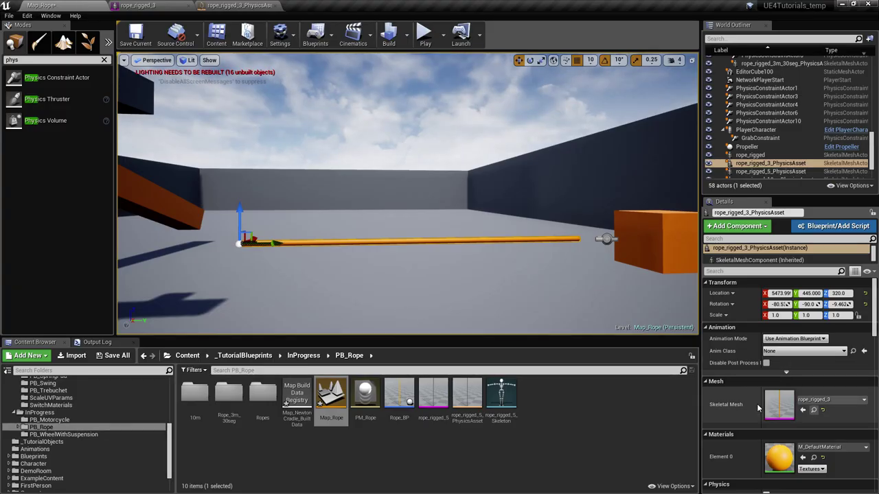
click(607, 238)
key(f)
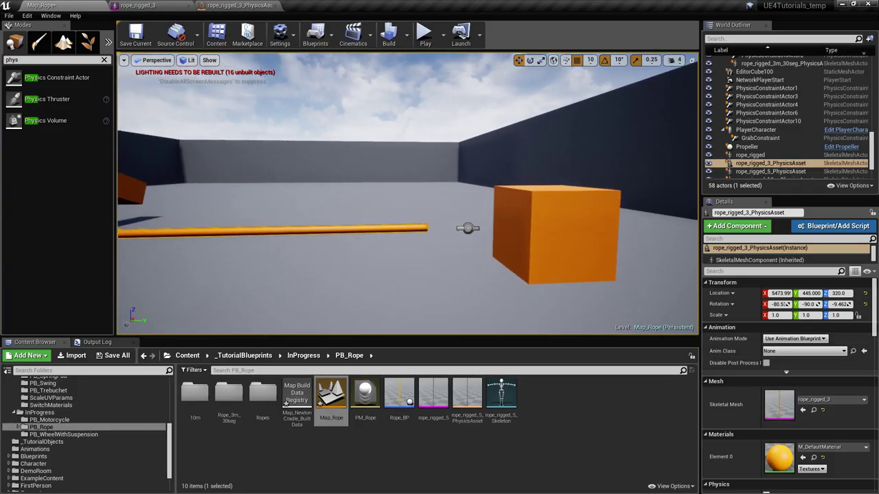
key(s)
mouse_move(491, 268)
right_down()
mouse_move(509, 288)
mouse_move(505, 267)
right_up()
key(w)
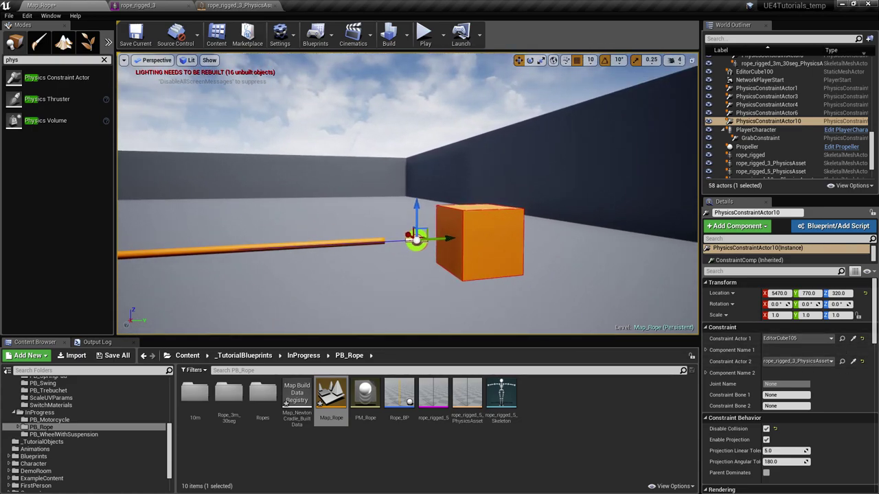
key(w)
right_drag(584, 322, 572, 328)
right_drag(314, 126, 322, 125)
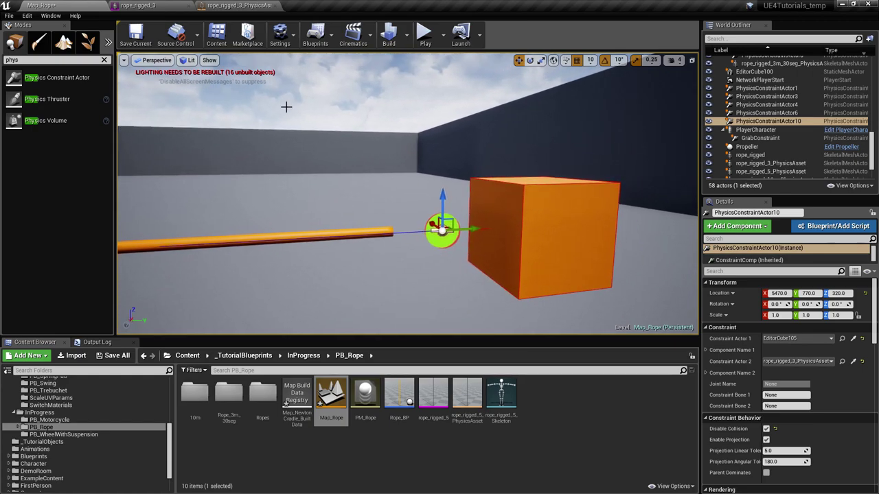
Turn on the Bones developer display in the viewport and examine the bones at the rope's end near the cube
click(187, 60)
click(209, 60)
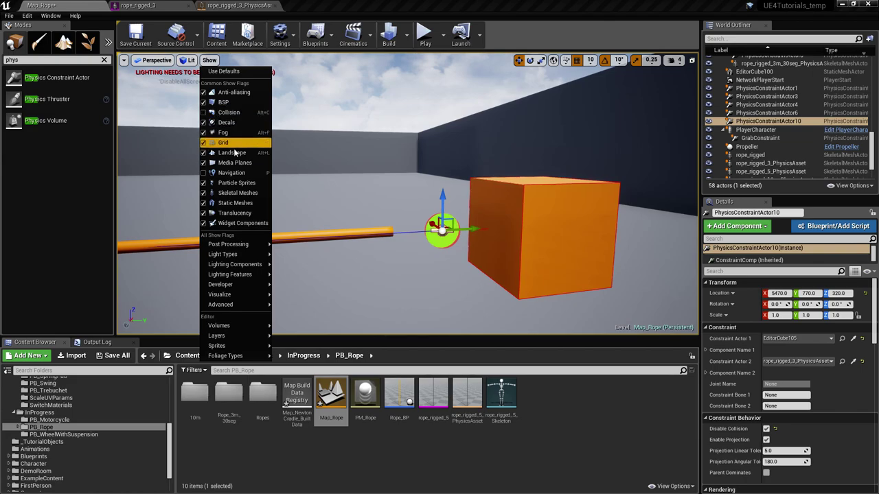
mouse_move(252, 250)
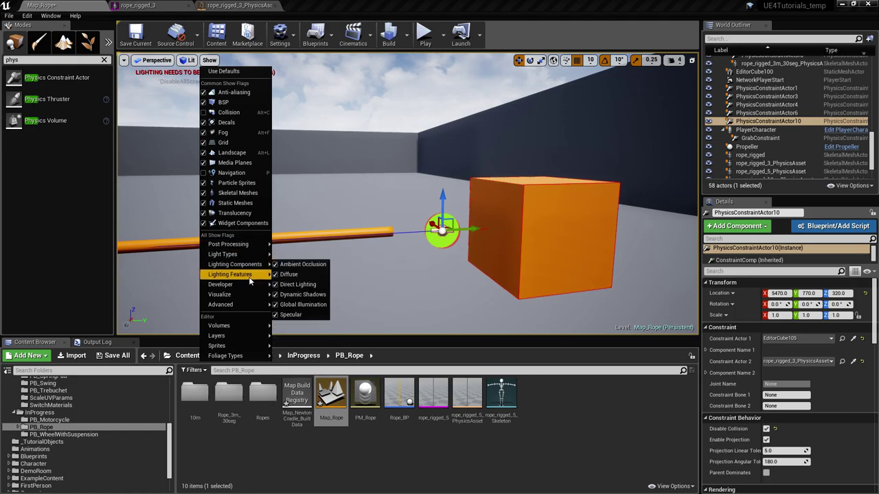
mouse_move(245, 288)
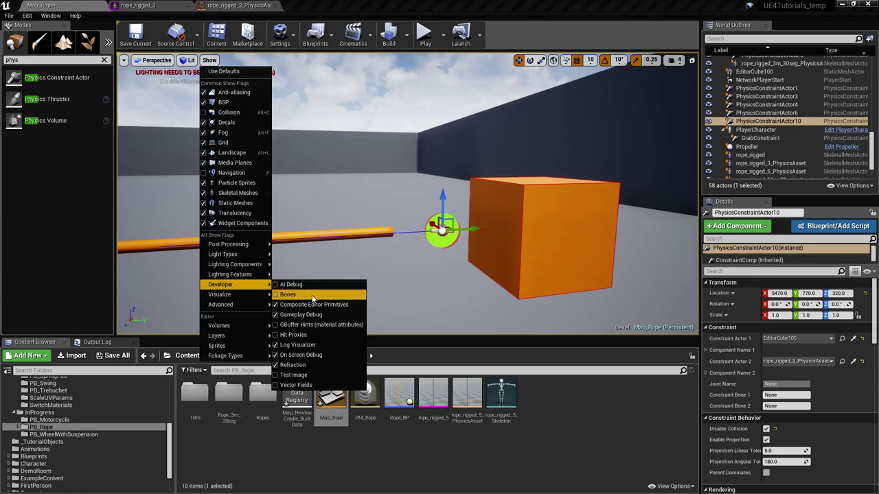
click(282, 294)
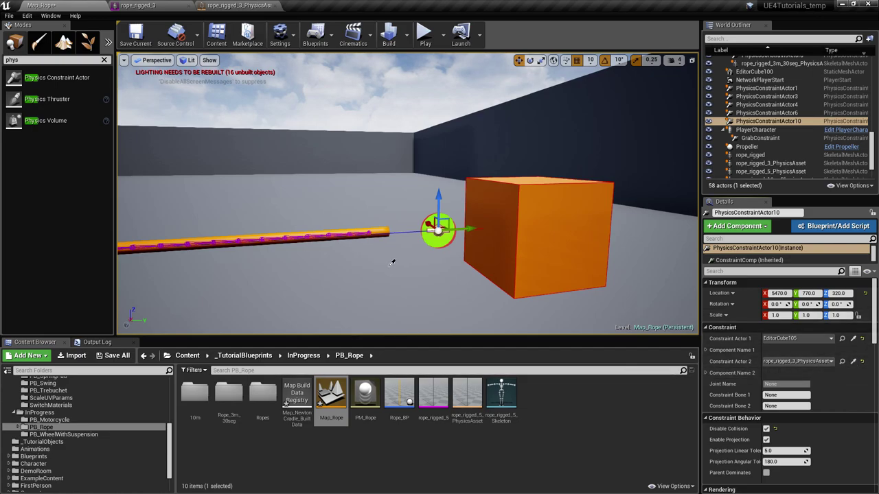
key(w)
right_drag(377, 234, 360, 248)
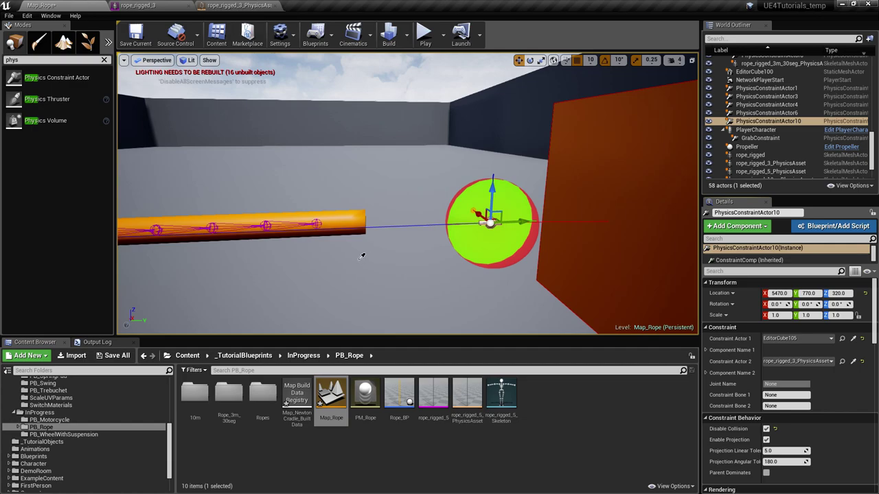
Set the physics constraint's Constraint Bone 2 to Bone_001
key(s)
right_drag(408, 234, 417, 226)
click(799, 407)
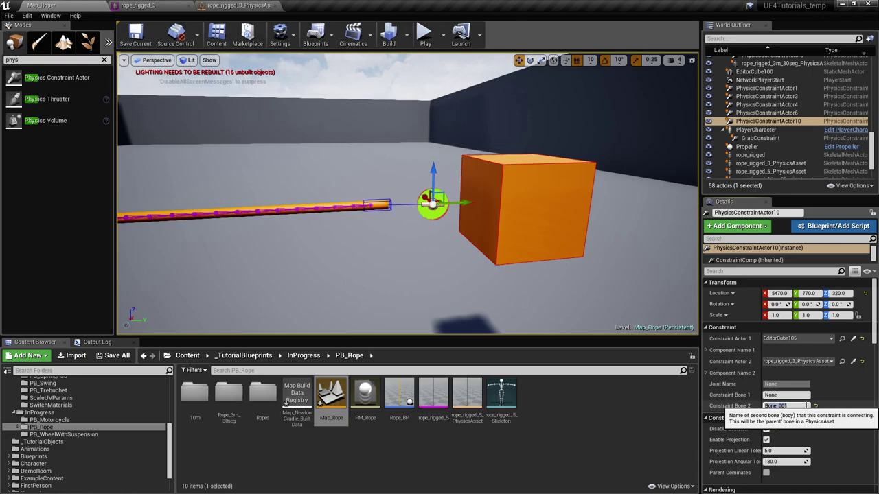
Reduce the camera speed to 3 and play the level to test the rope's connection to the cube
right_drag(402, 251, 357, 251)
key(w)
key(d)
right_drag(534, 214, 556, 233)
click(674, 60)
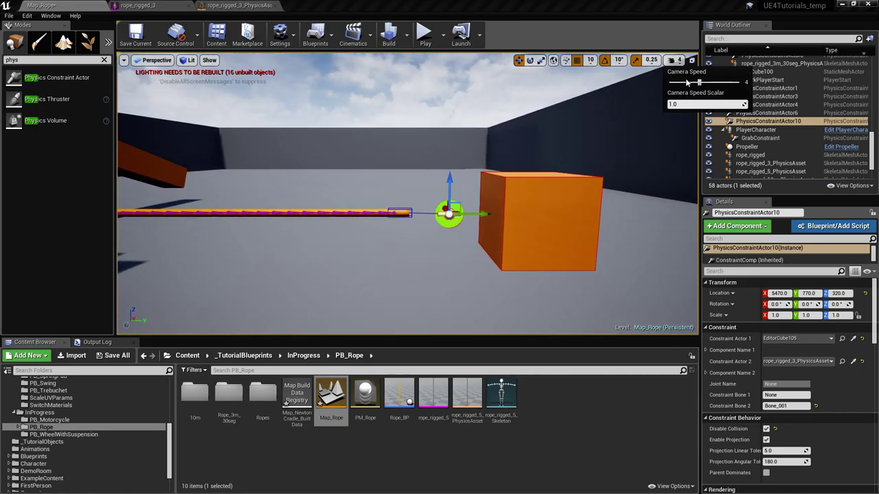
right_drag(558, 219, 534, 214)
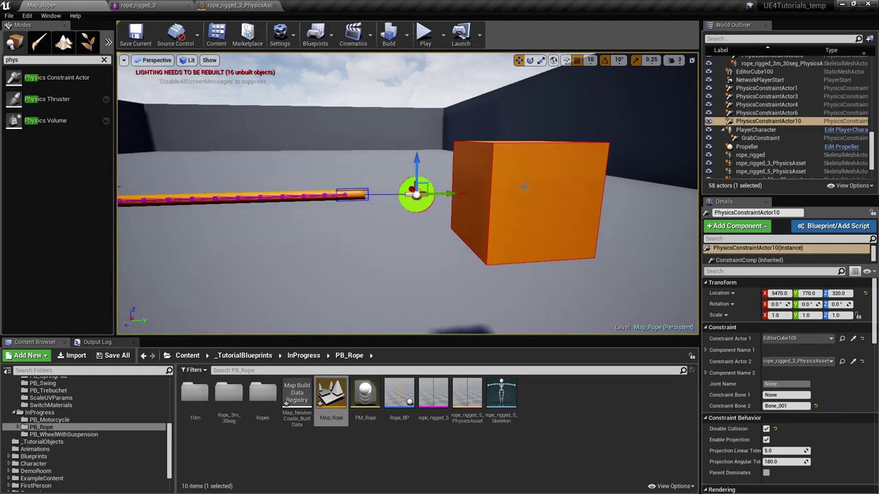
click(425, 34)
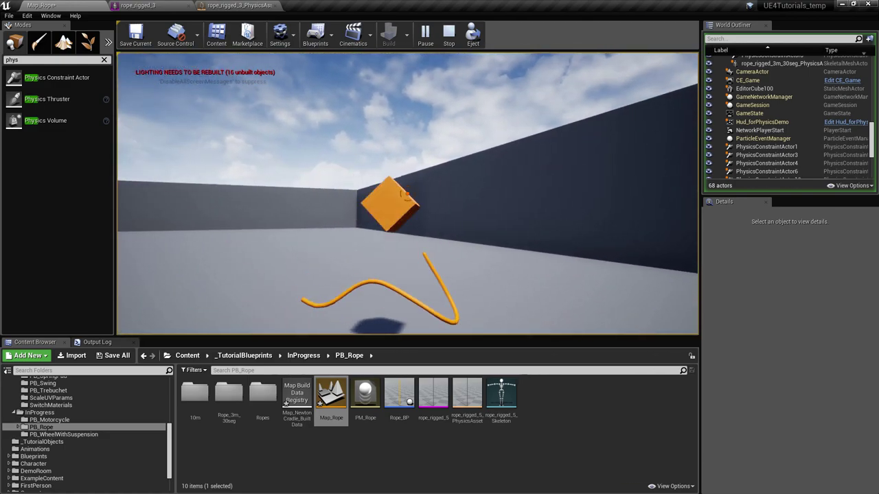
key(Escape)
Examine the gap between the rope's end and the physics constraint next to the cube
key(w)
right_drag(377, 170, 375, 217)
click(367, 201)
key(s)
key(w)
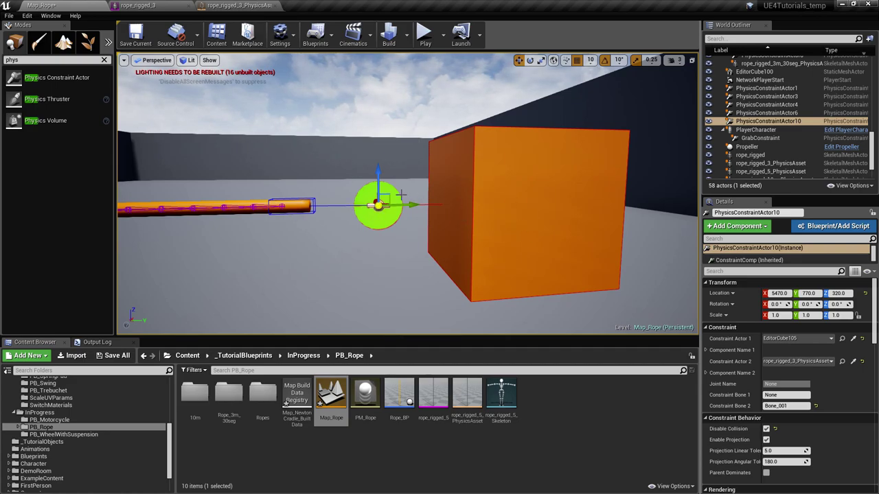
right_drag(330, 224, 386, 201)
click(339, 201)
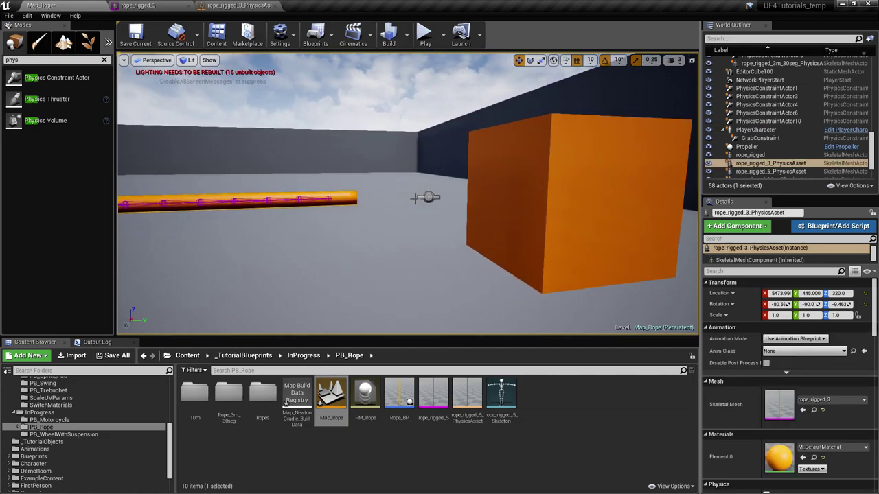
Select the physics constraint and examine its Linear Limits and its placement between the rope and cube
click(425, 197)
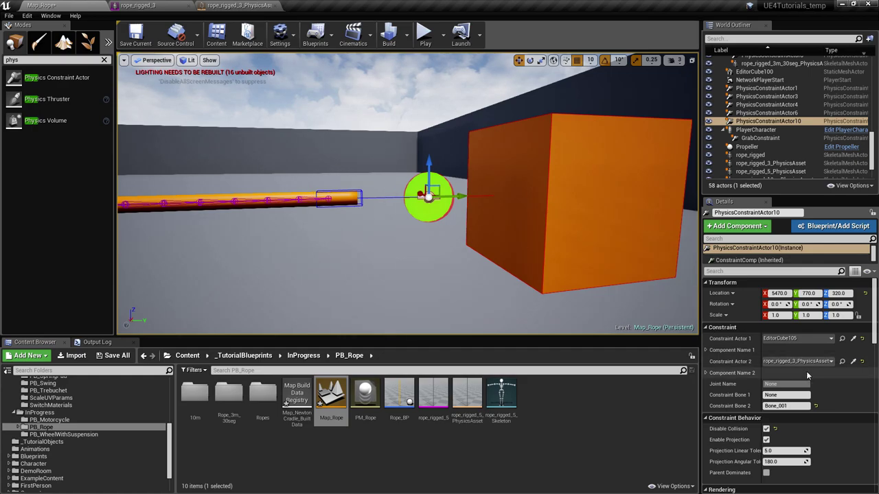
scroll(829, 361, down, 10)
scroll(828, 361, up, 1)
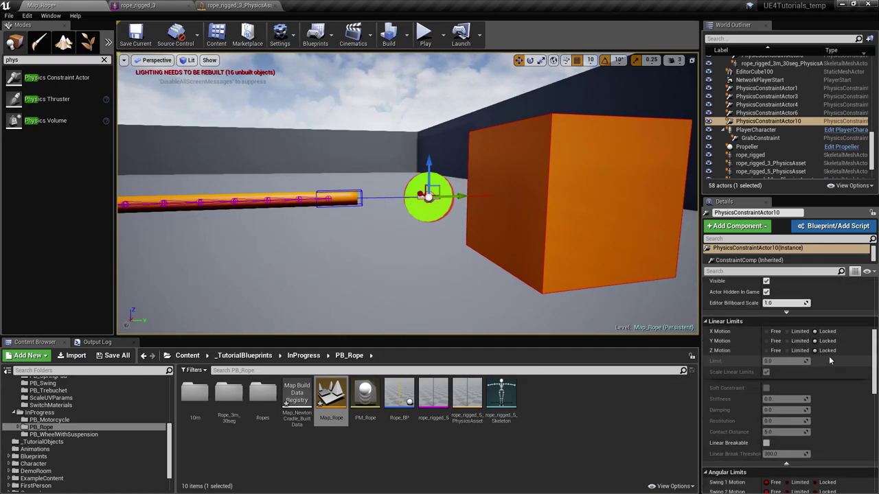
scroll(824, 357, up, 5)
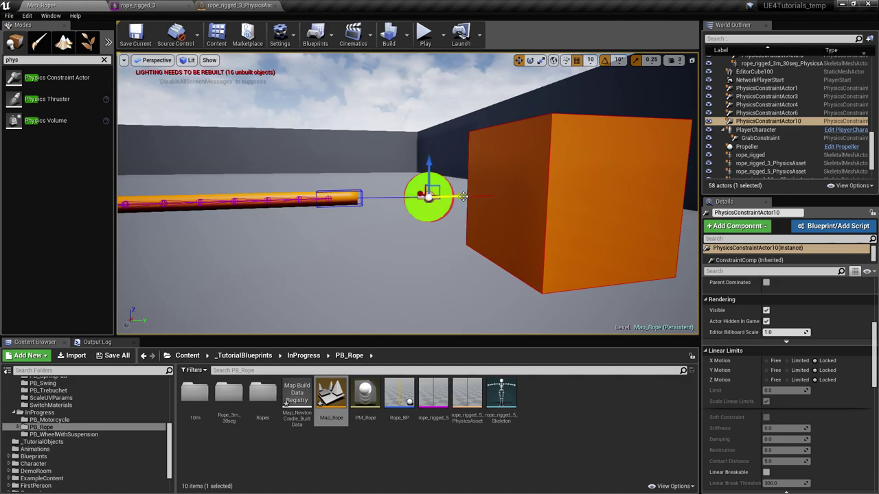
right_drag(607, 196, 401, 189)
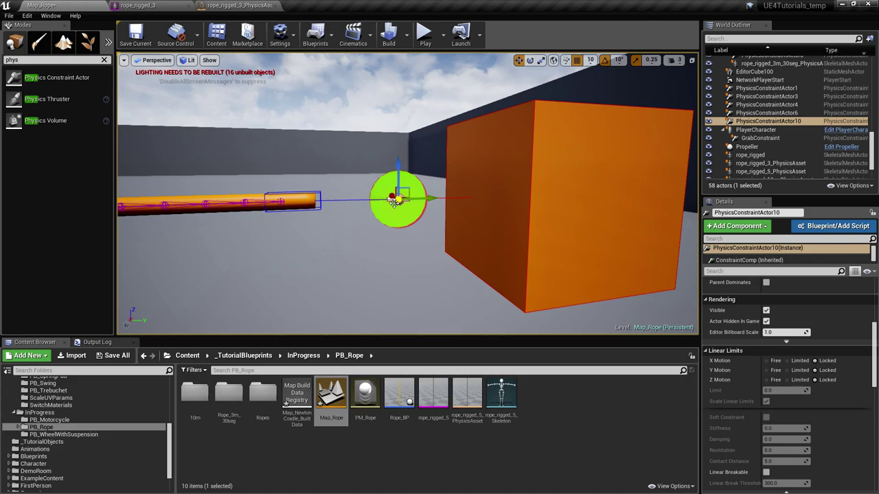
mouse_move(396, 202)
right_down()
mouse_move(385, 195)
mouse_move(390, 206)
right_up()
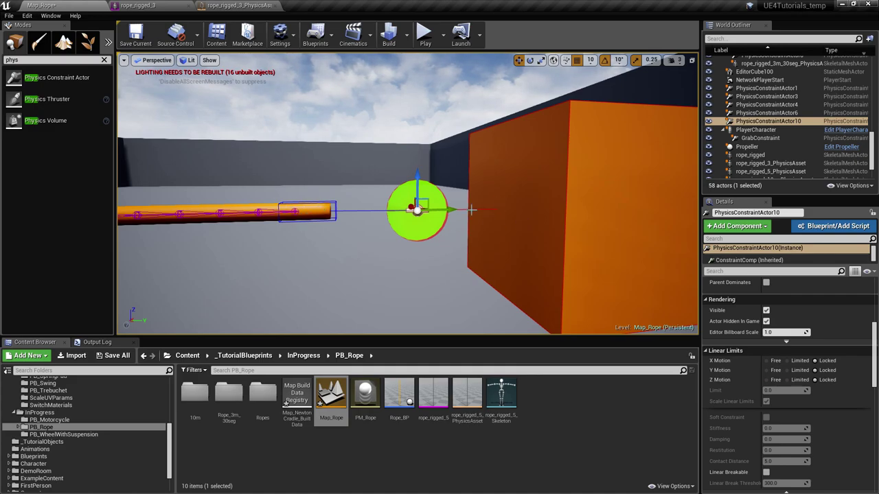
mouse_move(496, 218)
right_down()
mouse_move(513, 230)
mouse_move(496, 218)
right_up()
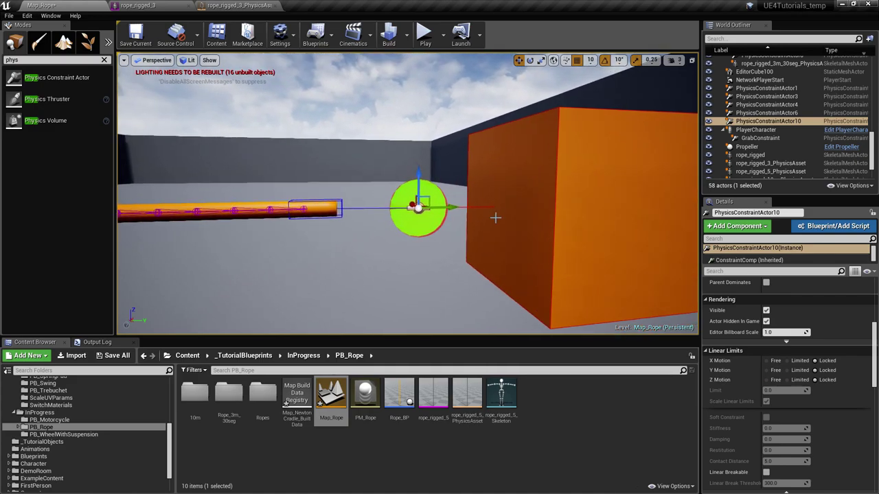
Move the rope_rigged_3_PhysicsAsset rope along its length until its end touches the cube's face
click(323, 207)
right_drag(318, 211, 206, 221)
key(s)
drag(146, 166, 196, 173)
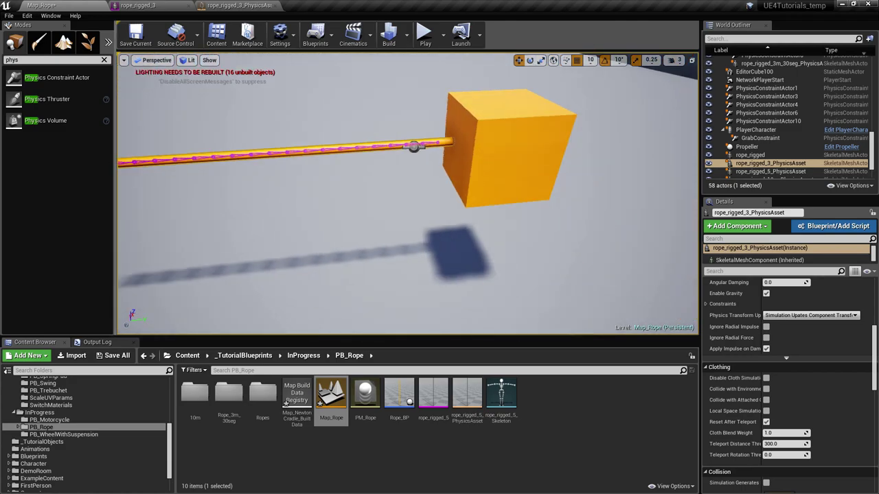
key(w)
right_drag(417, 189, 378, 180)
key(s)
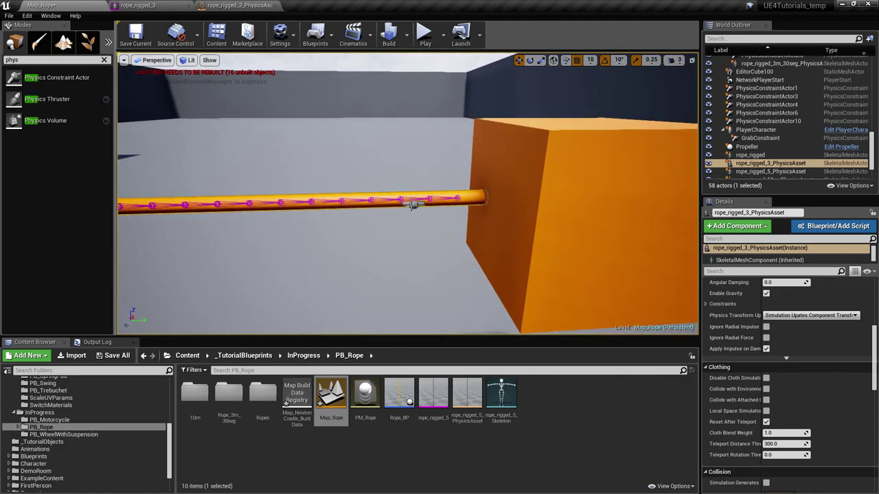
Select the physics constraint and examine its constraint settings and position relative to the rope's last bone
click(412, 204)
scroll(782, 405, up, 3)
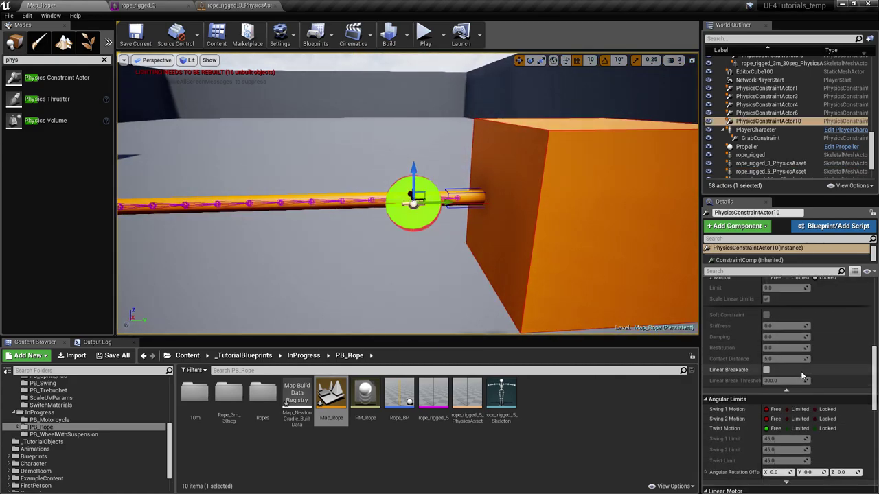
scroll(776, 379, up, 2)
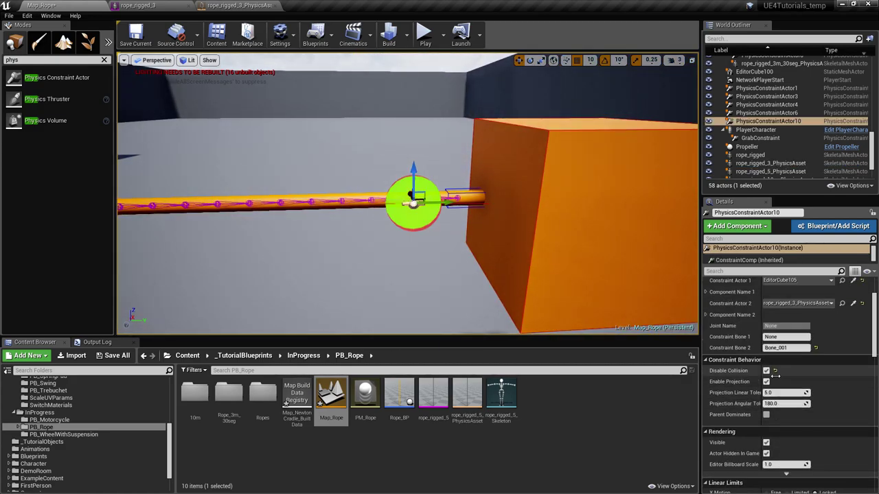
right_drag(604, 275, 628, 271)
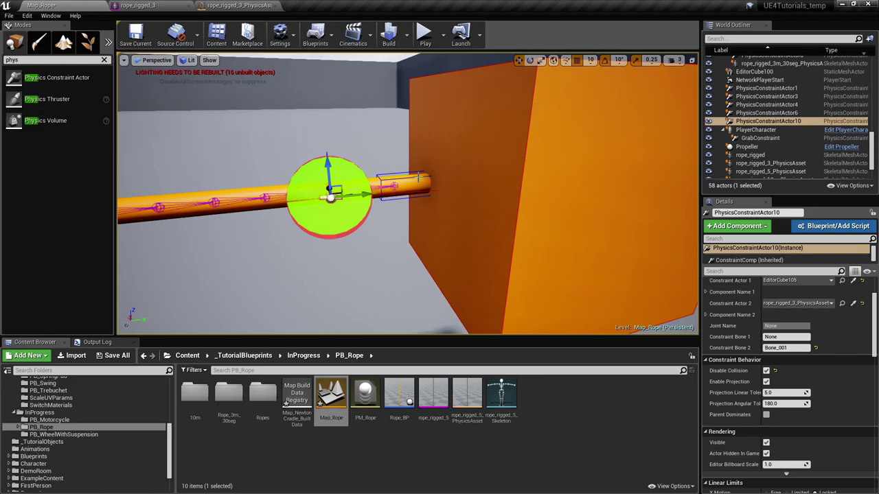
right_drag(429, 175, 294, 212)
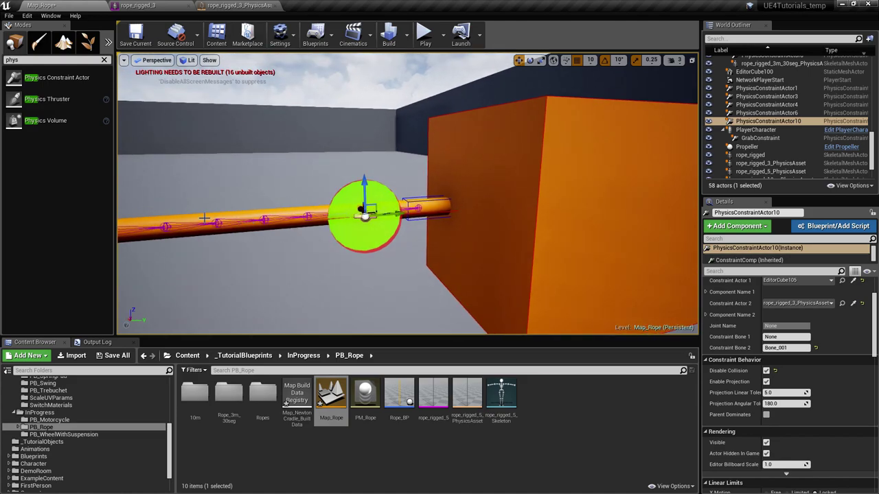
right_drag(559, 230, 486, 193)
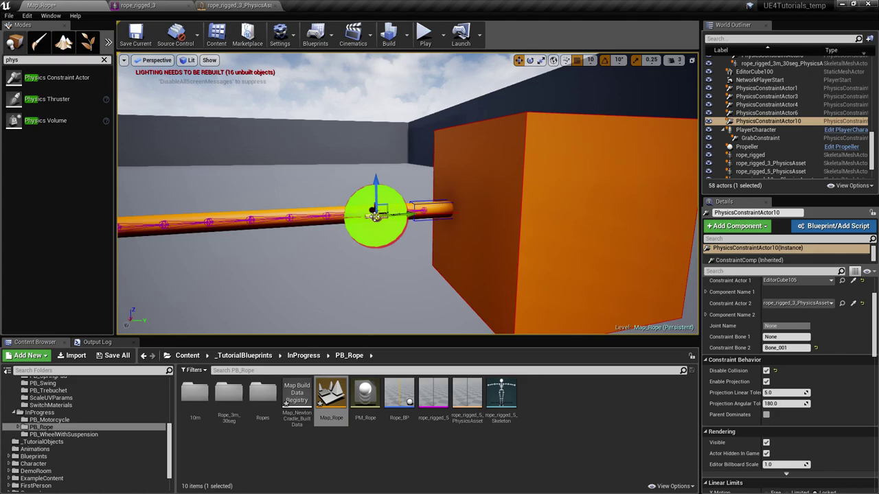
Move the physics constraint to the rope's end at the cube's face, using a grid snap size of 1 for the final adjustment
drag(403, 215, 488, 210)
key(ctrl+z)
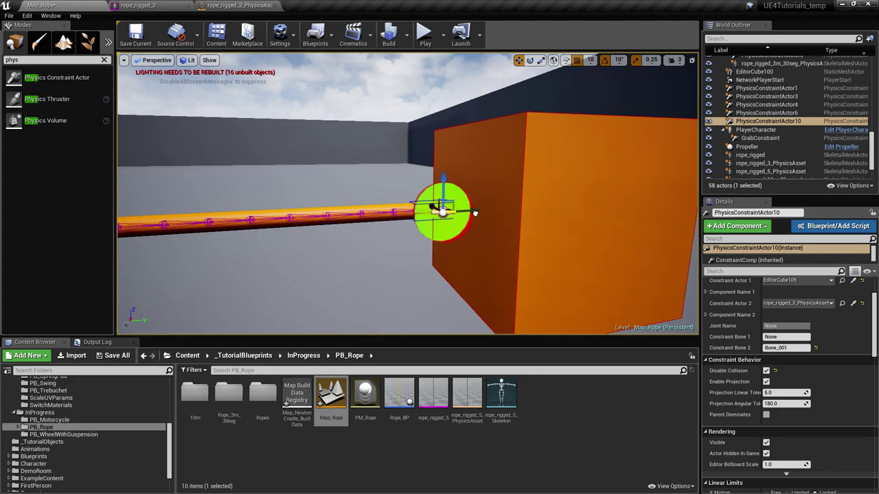
right_drag(485, 212, 524, 204)
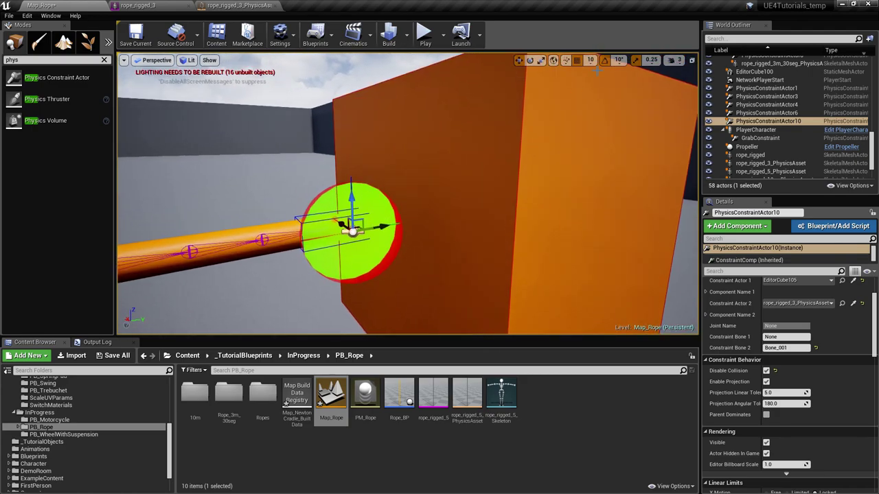
click(593, 59)
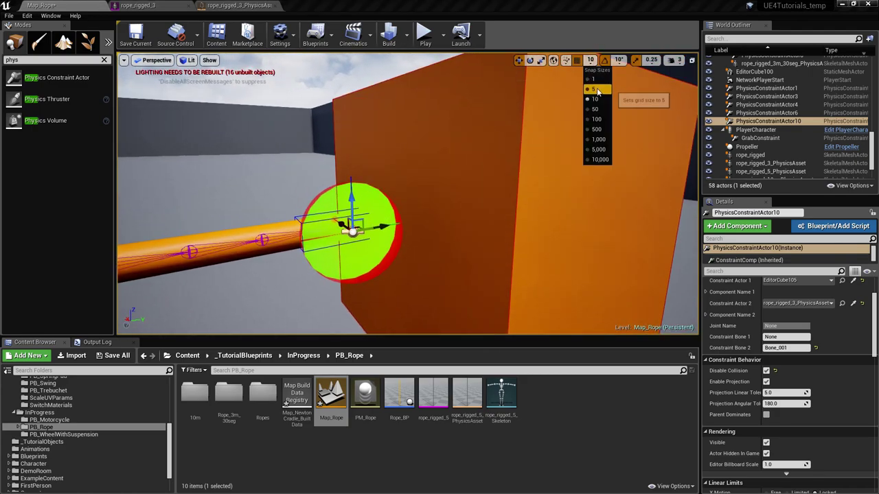
click(598, 78)
drag(383, 226, 410, 221)
right_drag(411, 221, 350, 200)
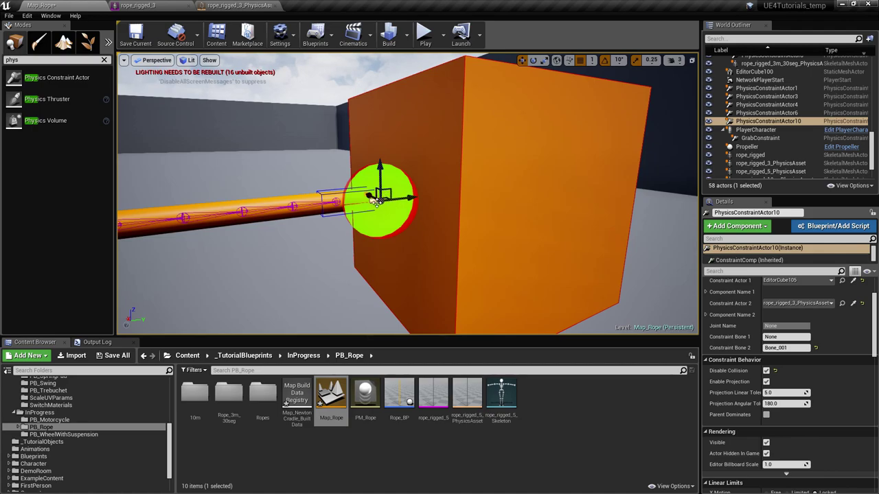
Save the level and play it to test how the cube moves with the attached rope
right_drag(412, 222, 453, 235)
key(ctrl+s)
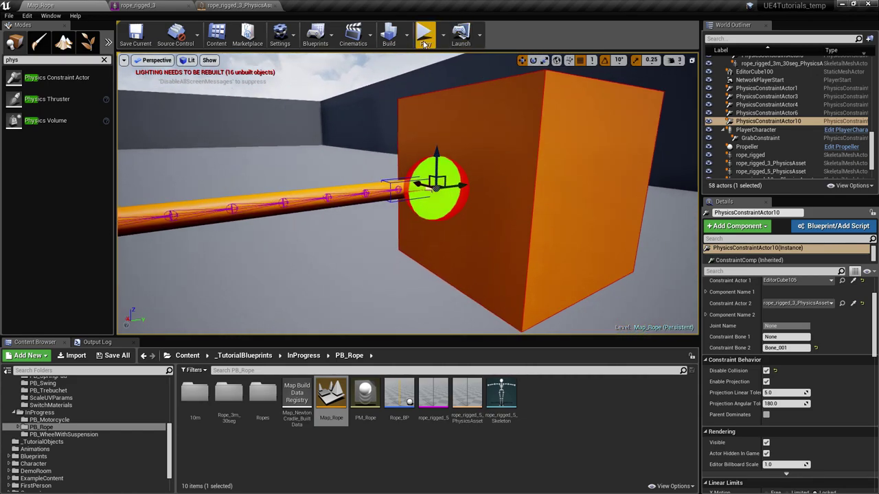
click(424, 34)
click(407, 194)
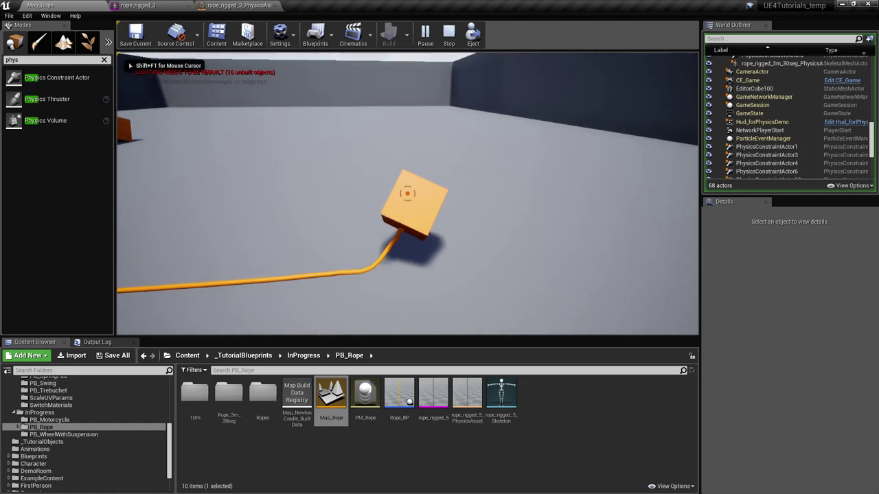
drag(407, 192, 407, 192)
key(Escape)
Select the physics constraint at the cube's face and set its Swing 1, Swing 2 and Twist Motion to Locked
key(w)
right_drag(408, 192, 394, 173)
right_drag(423, 236, 424, 235)
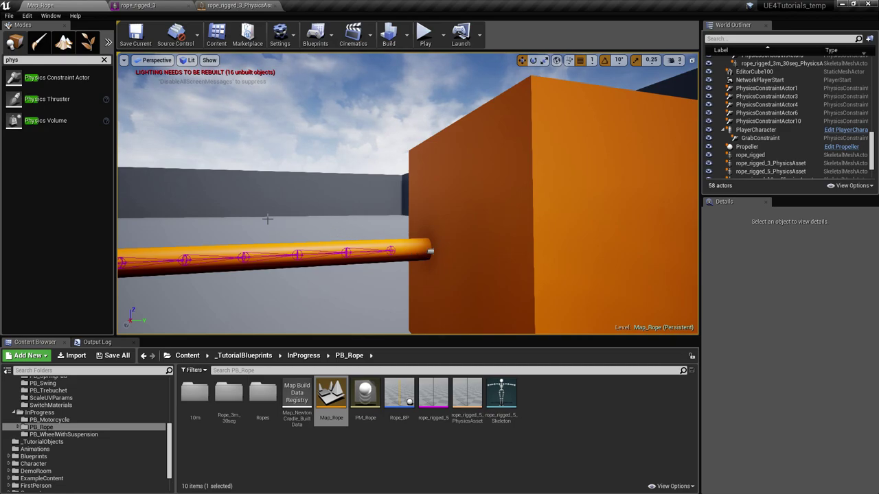
right_drag(376, 306, 364, 256)
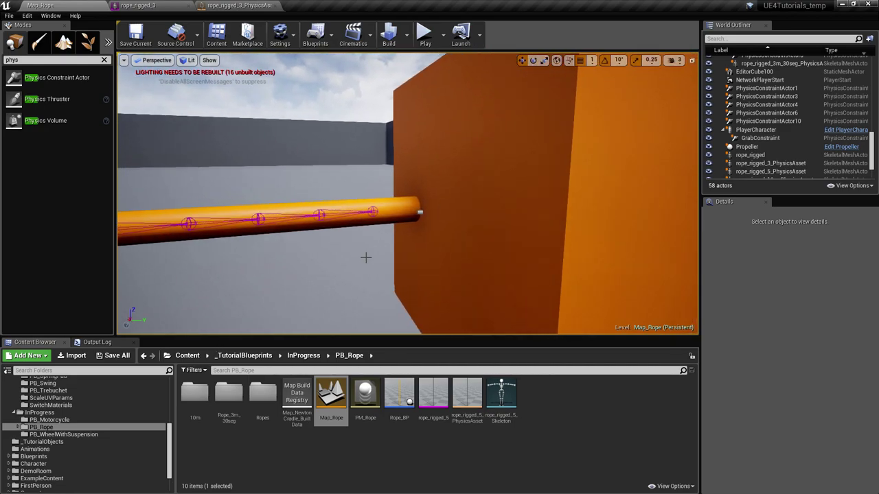
click(420, 212)
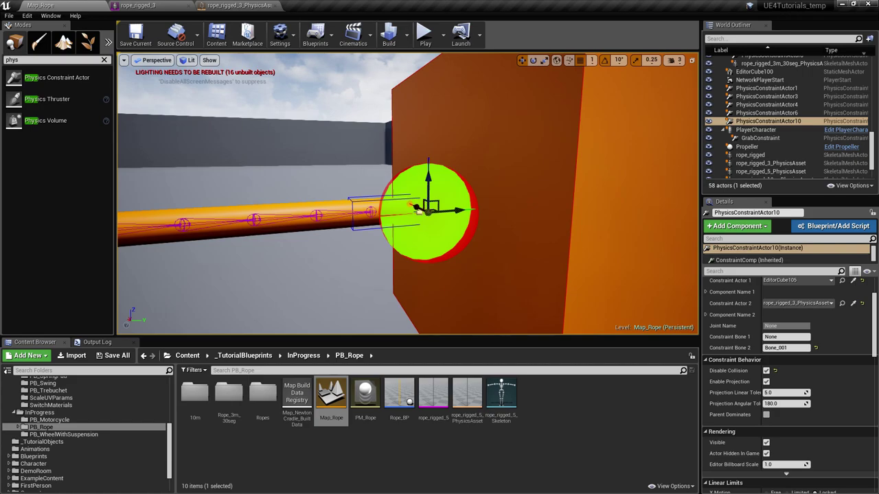
scroll(421, 213, down, 5)
scroll(843, 334, down, 5)
scroll(841, 343, down, 2)
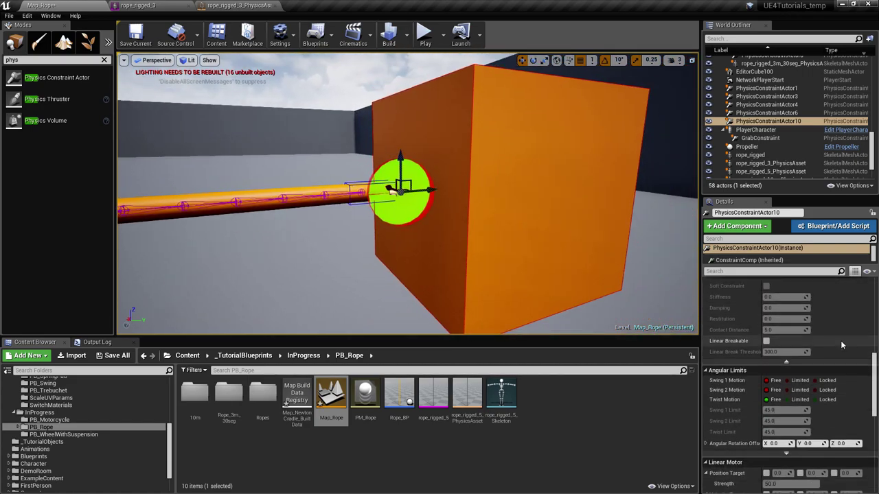
click(827, 381)
click(827, 390)
click(828, 400)
scroll(832, 391, up, 2)
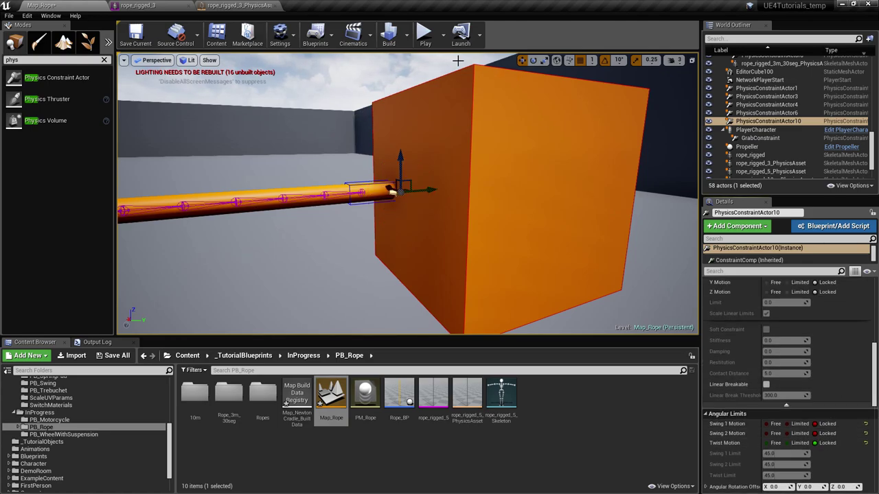
Play the level and swing the cube around to test the rope attachment with the locked angular limits
click(425, 35)
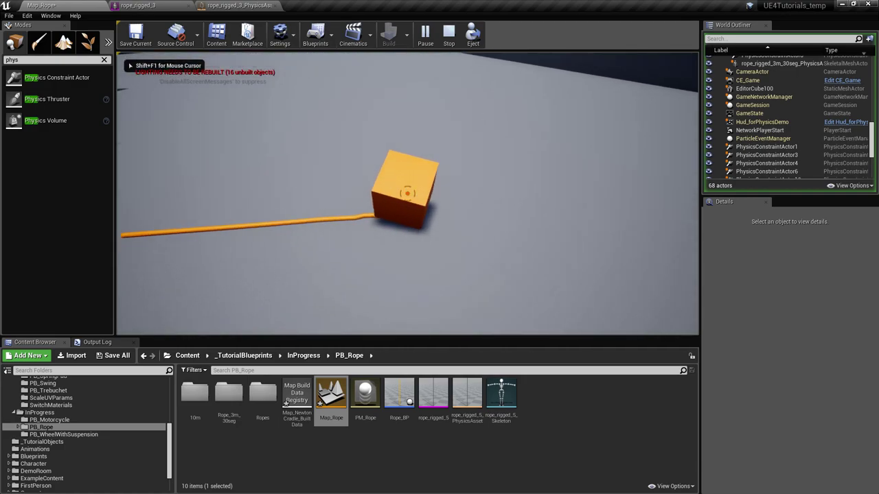
click(408, 194)
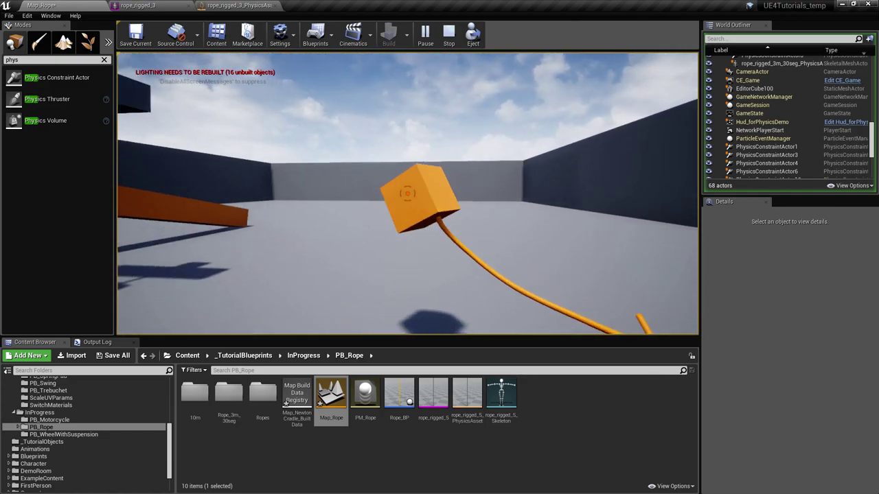
click(407, 194)
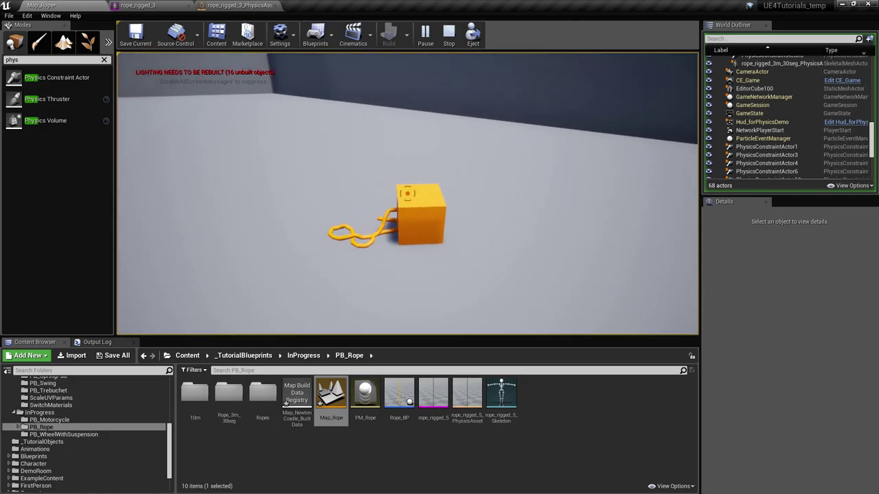
mouse_move(408, 195)
right_down()
mouse_move(377, 159)
mouse_move(382, 173)
mouse_move(375, 166)
mouse_move(420, 197)
right_up()
click(368, 217)
right_drag(368, 217, 328, 211)
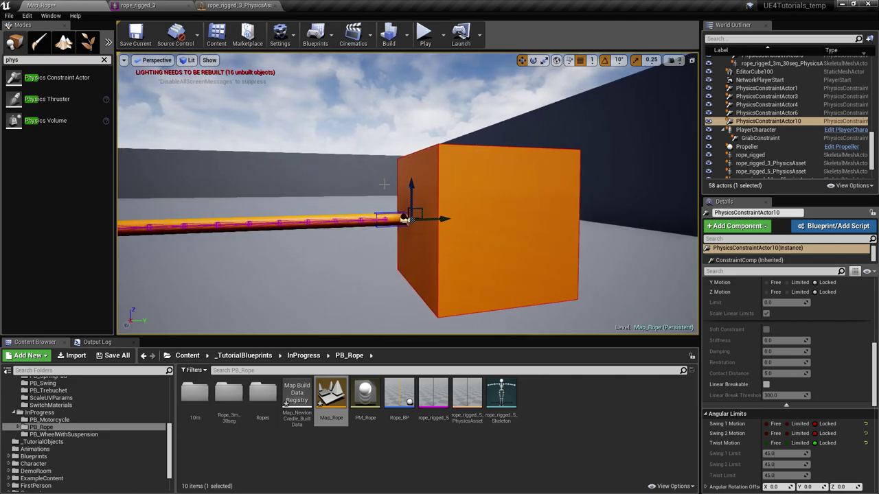
Check the constraint's position at the cube's face, and play the level again to see how the rope follows the cube
right_drag(412, 206, 420, 217)
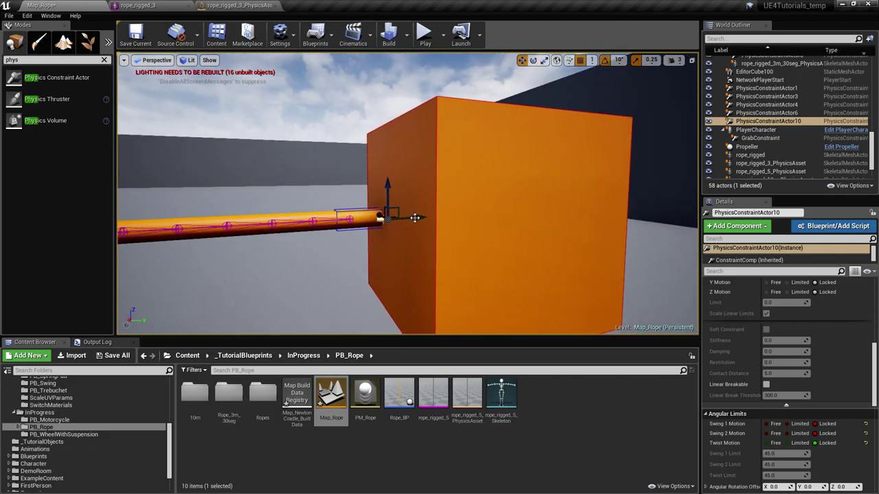
scroll(386, 219, down, 4)
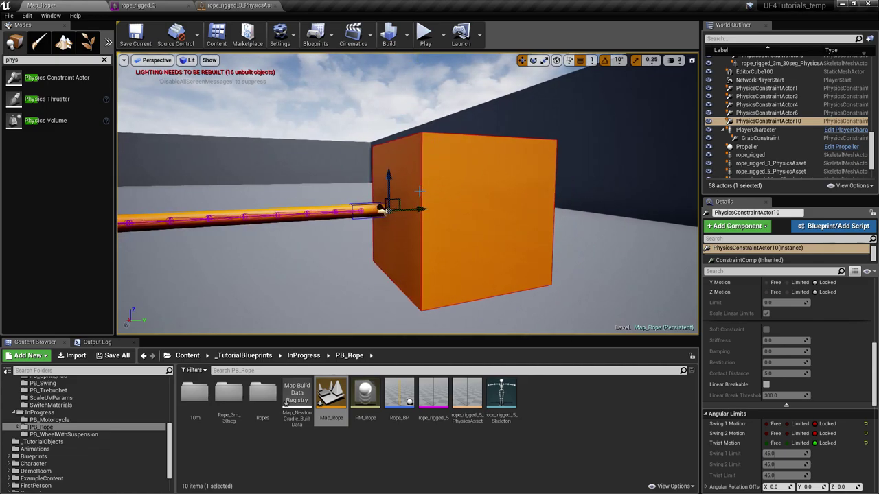
click(424, 32)
click(472, 282)
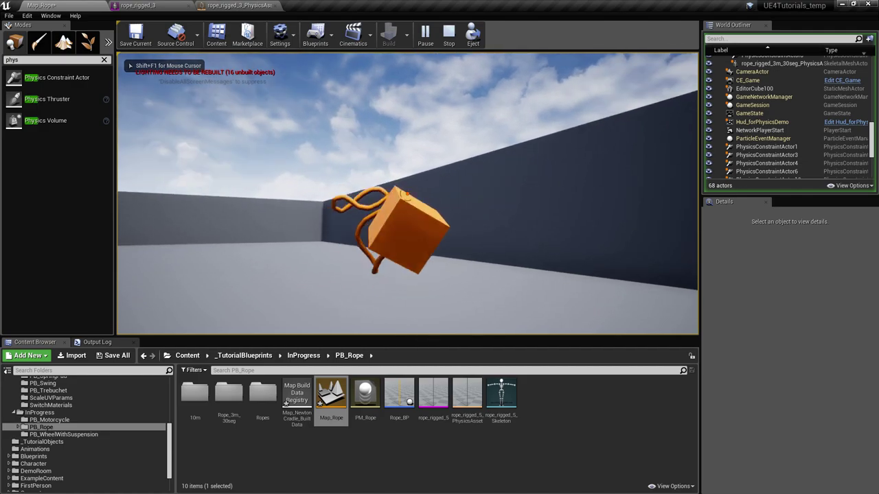
key(Escape)
right_drag(286, 206, 296, 158)
key(w)
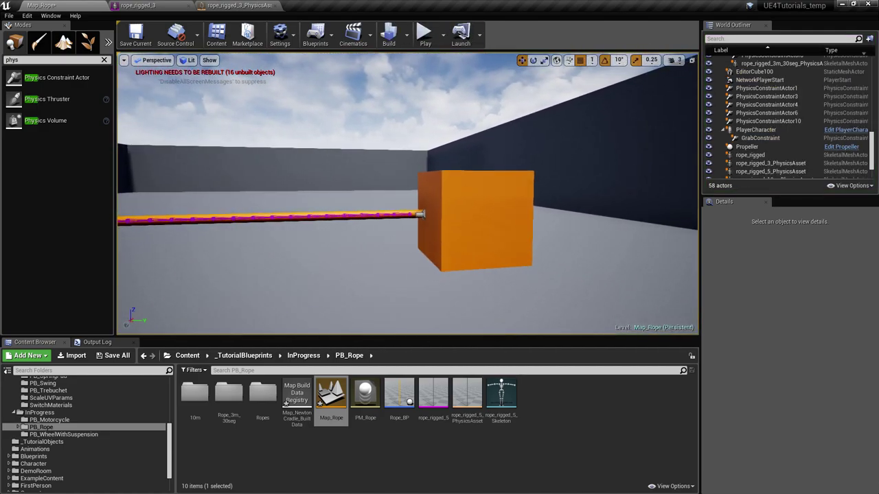
Select the rope and examine from close up where its end meets the cube and the constraint
right_drag(316, 222, 296, 236)
click(288, 218)
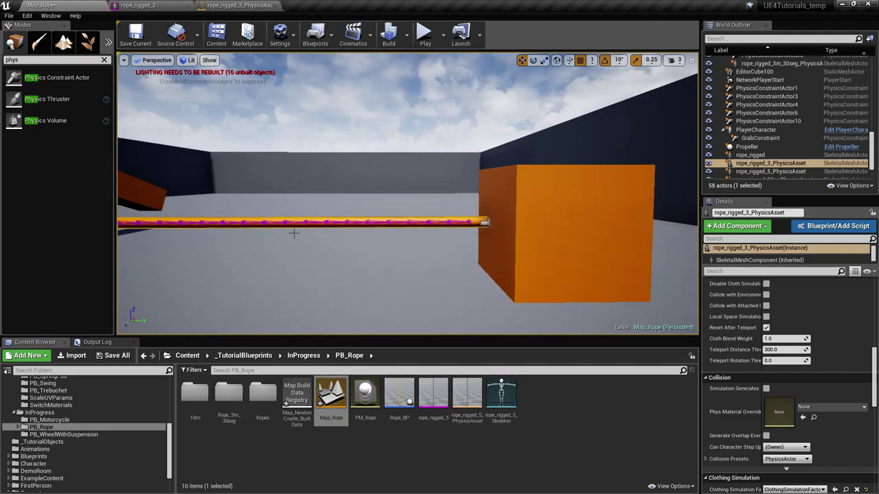
right_drag(448, 201, 489, 206)
key(w)
key(s)
right_drag(432, 179, 398, 172)
key(w)
key(s)
key(a)
right_drag(437, 198, 447, 195)
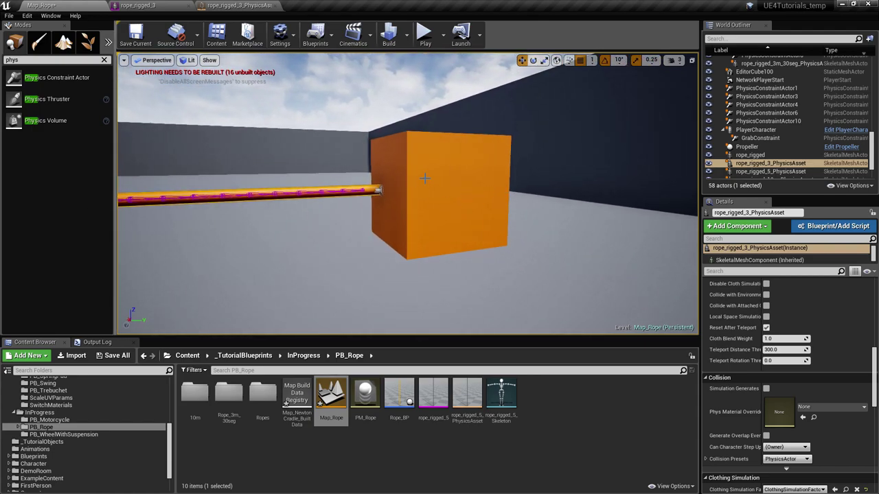
right_drag(392, 182, 401, 180)
key(w)
Select the cube, its physics constraint and the attached rope together and move them as a group
click(425, 193)
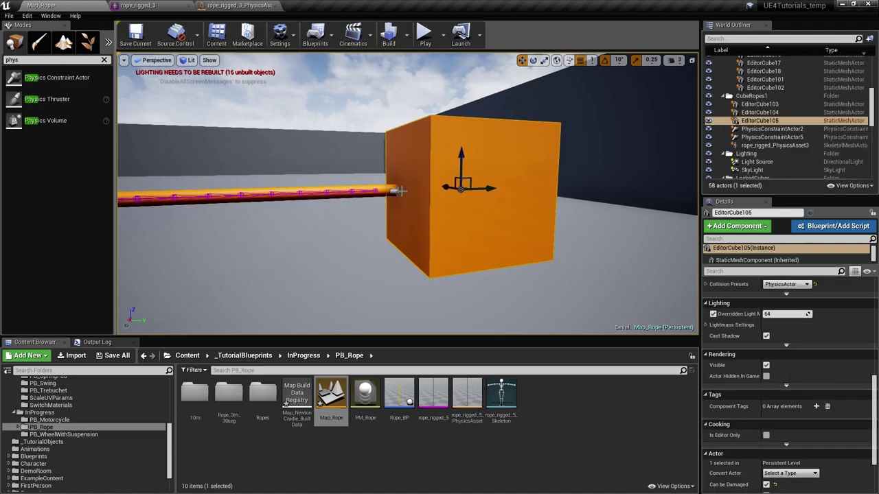
ctrl+click(395, 192)
right_drag(363, 190, 335, 169)
key(f)
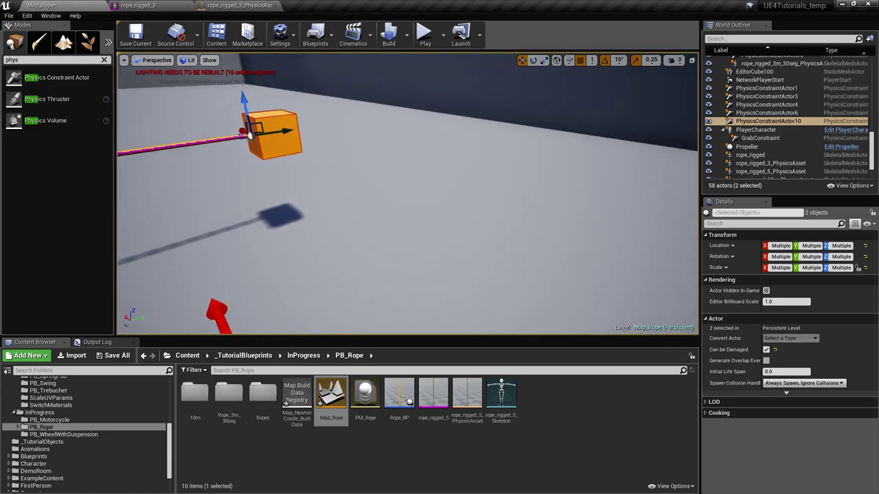
click(458, 226)
ctrl+click(386, 212)
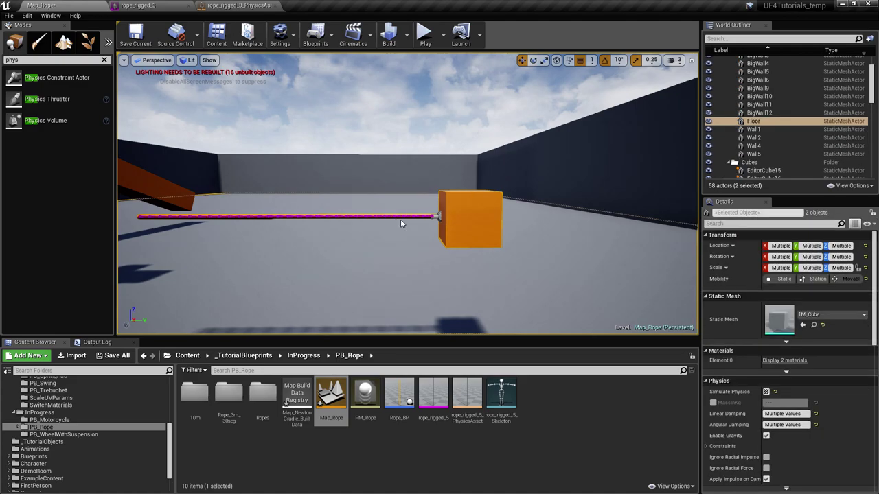
click(427, 217)
ctrl+click(459, 221)
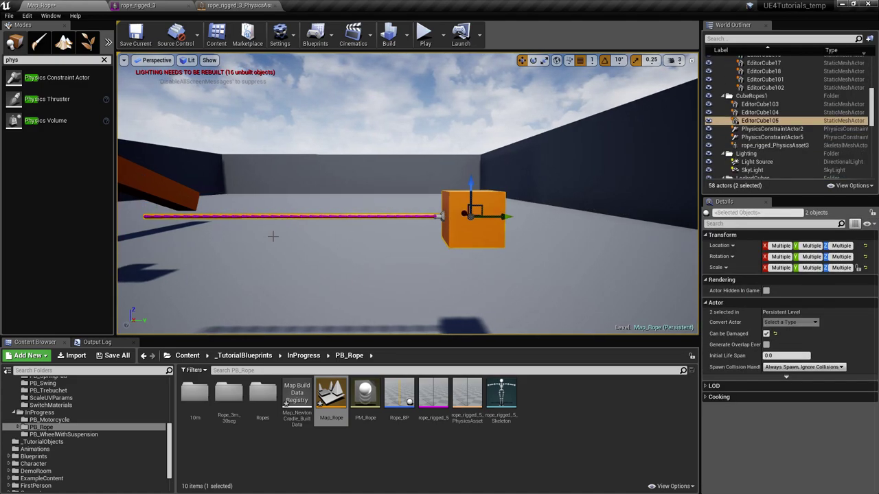
mouse_move(511, 232)
right_down()
mouse_move(549, 242)
mouse_move(522, 239)
right_up()
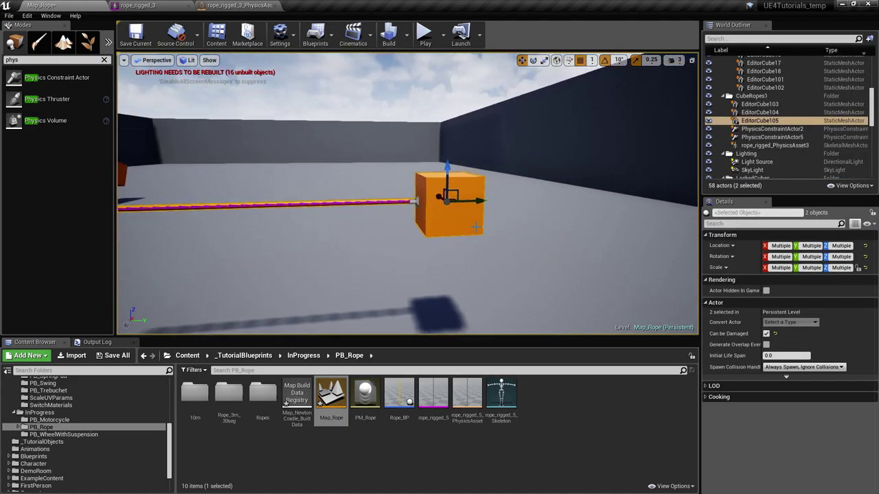
click(413, 200)
key(ctrl+z)
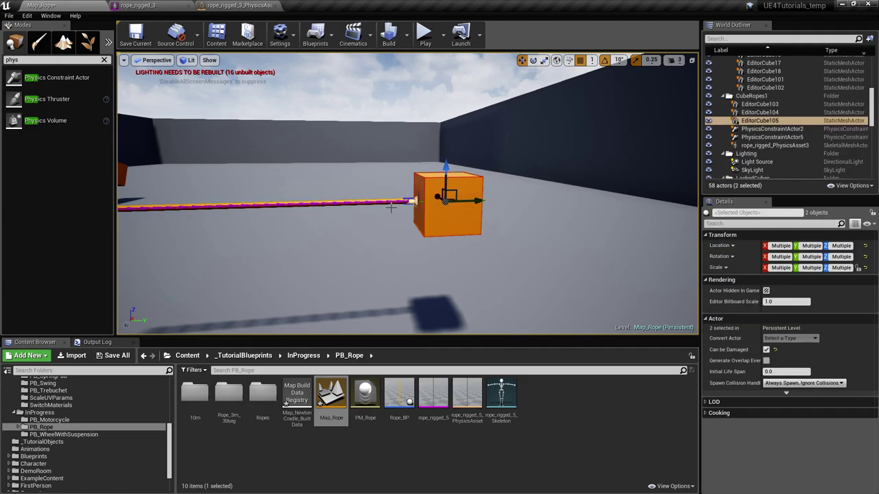
ctrl+click(385, 204)
right_drag(385, 205, 439, 211)
right_drag(353, 199, 409, 250)
drag(415, 203, 378, 185)
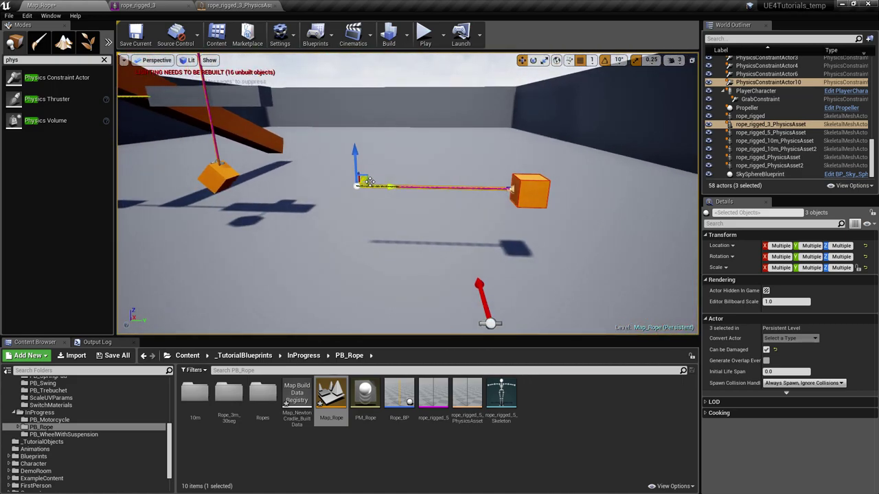
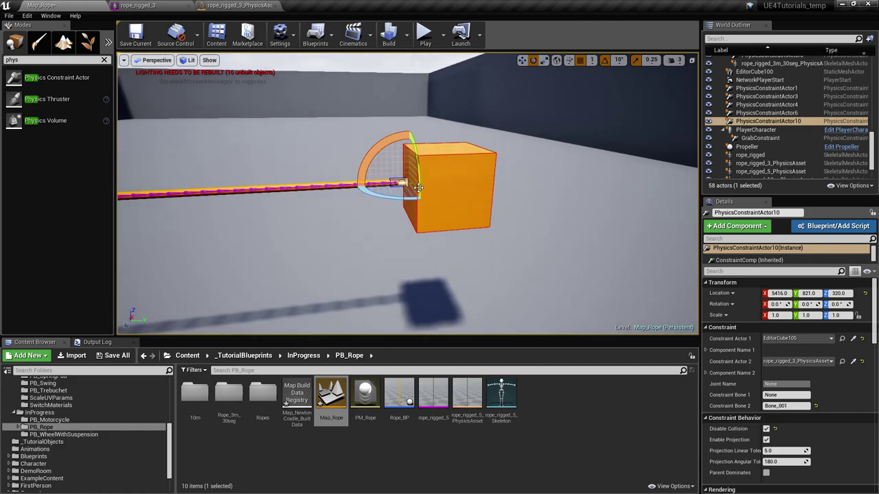
Select only the cube and move it along Y away from the rope's end, to about Y 929
click(522, 60)
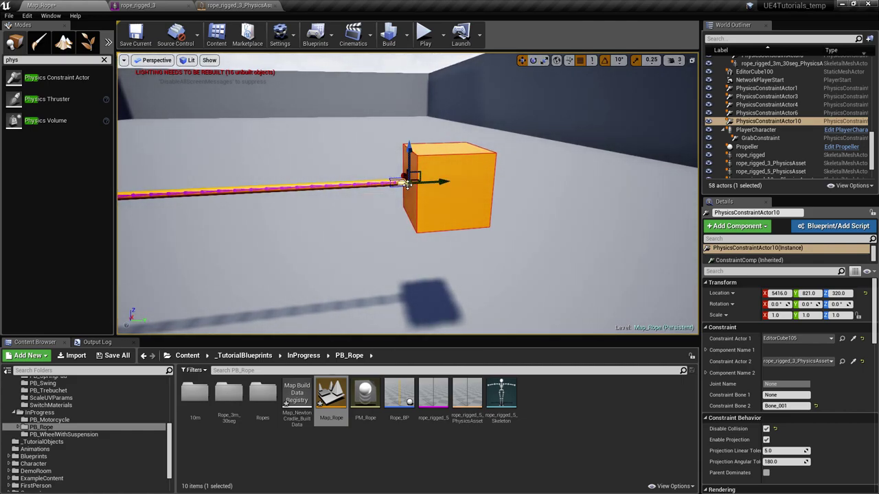
click(457, 177)
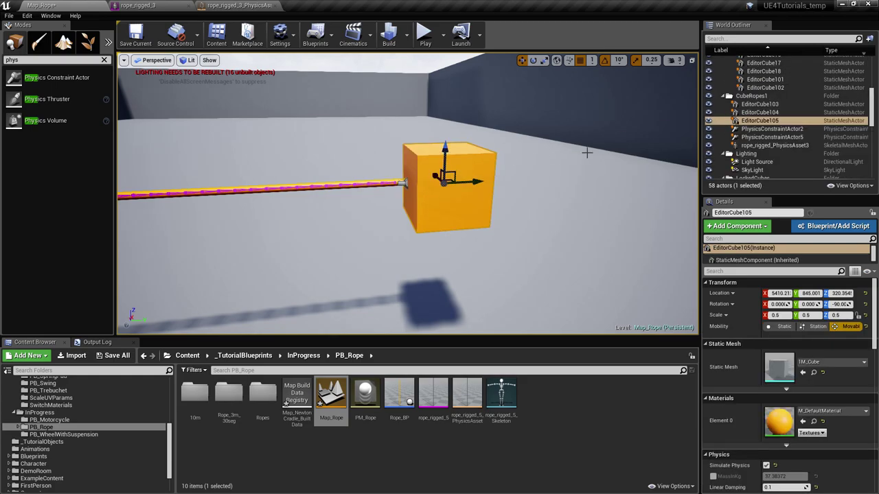
double_click(795, 121)
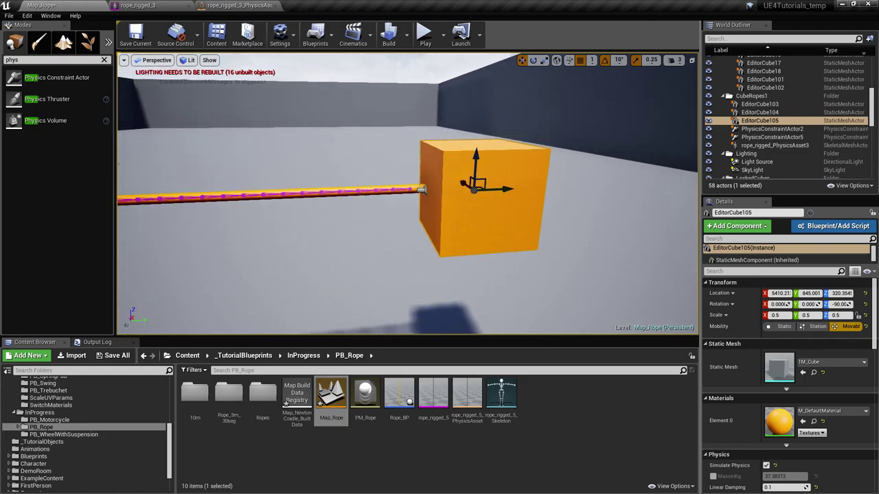
right_drag(455, 184, 414, 182)
right_drag(498, 191, 571, 190)
key(w)
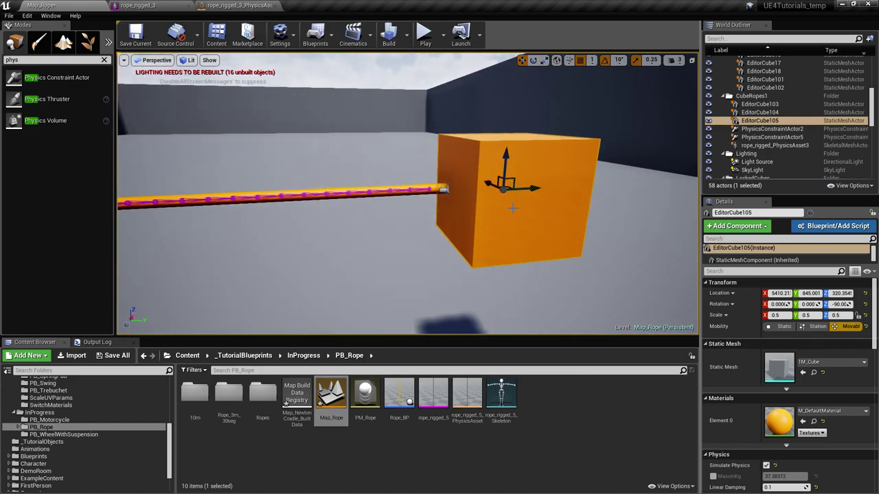
right_drag(495, 197, 508, 200)
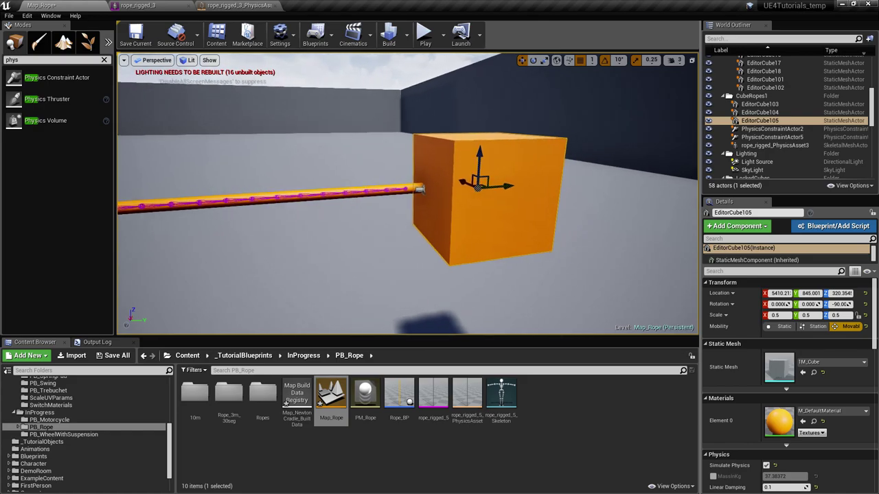
key(w)
mouse_move(406, 175)
right_down()
mouse_move(384, 184)
mouse_move(402, 169)
mouse_move(448, 167)
mouse_move(401, 164)
right_up()
key(d)
key(s)
right_drag(467, 164, 455, 205)
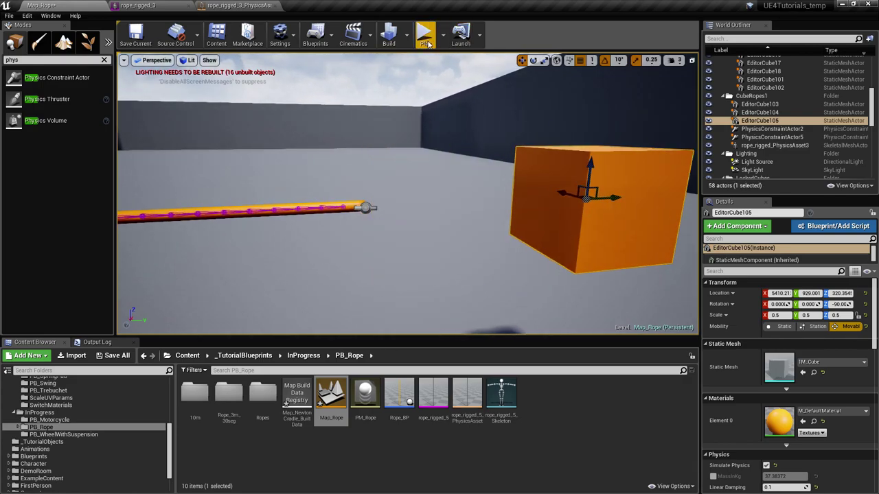
Play the level and move the cube to test the constraint with a gap between cube and rope
click(423, 34)
key(w)
click(407, 193)
click(408, 194)
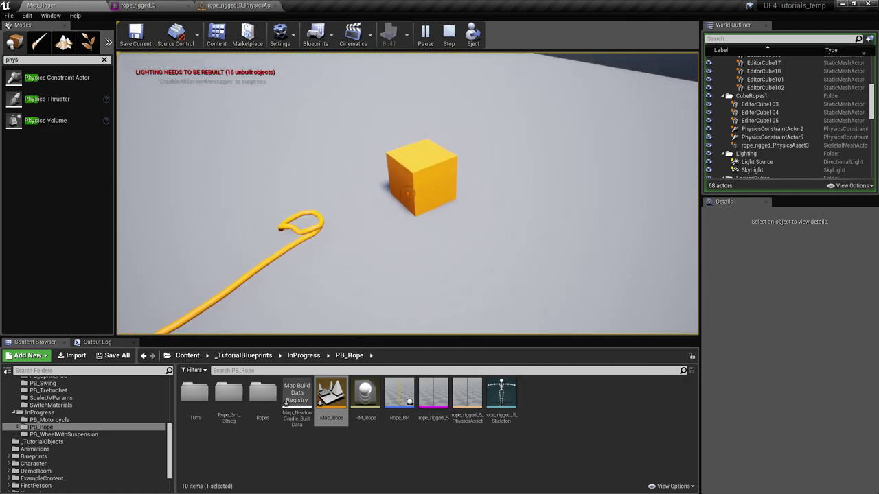
key(Escape)
Select the physics constraint at the rope's end and set its X, Y and Z Motion to Limited with a limit of 500
mouse_move(357, 119)
right_down()
mouse_move(341, 81)
mouse_move(357, 119)
right_up()
key(s)
click(352, 162)
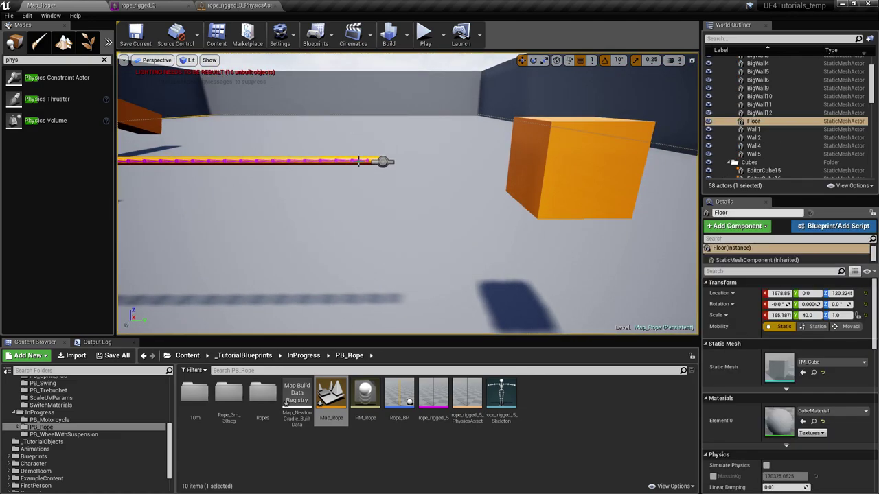
click(371, 161)
click(385, 164)
key(a)
right_drag(411, 175, 410, 166)
scroll(817, 373, down, 6)
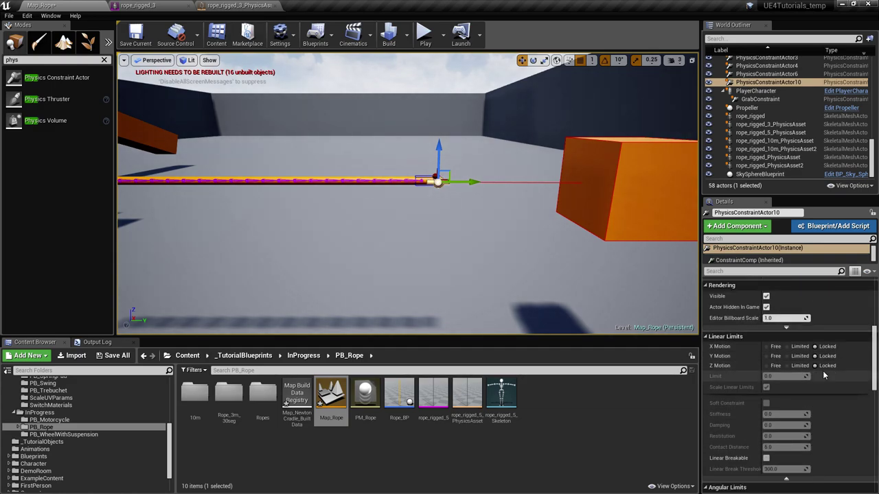
scroll(845, 384, up, 6)
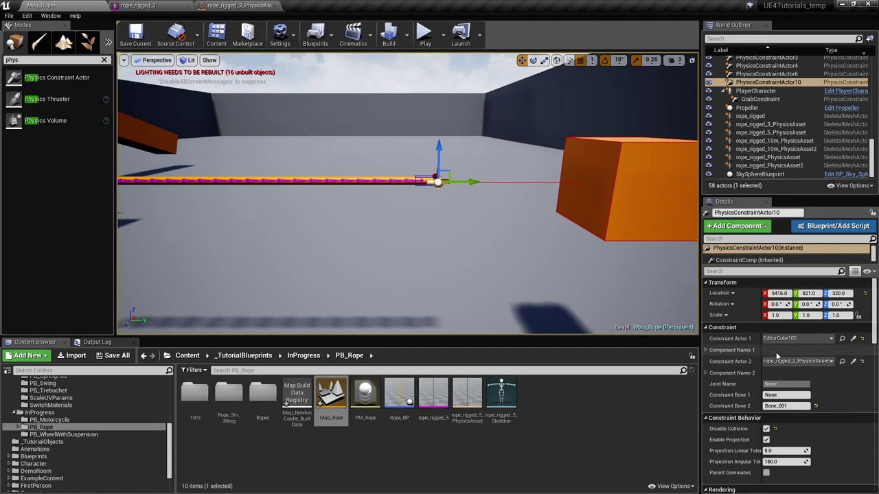
scroll(819, 370, down, 6)
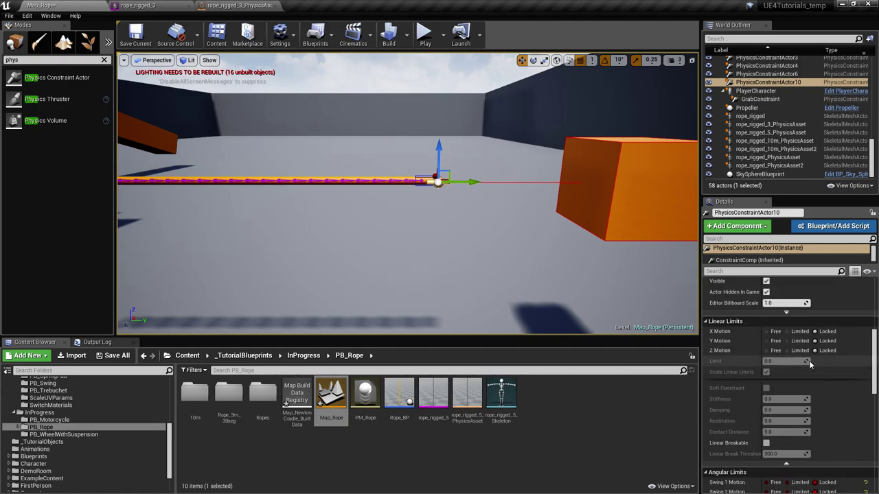
click(801, 332)
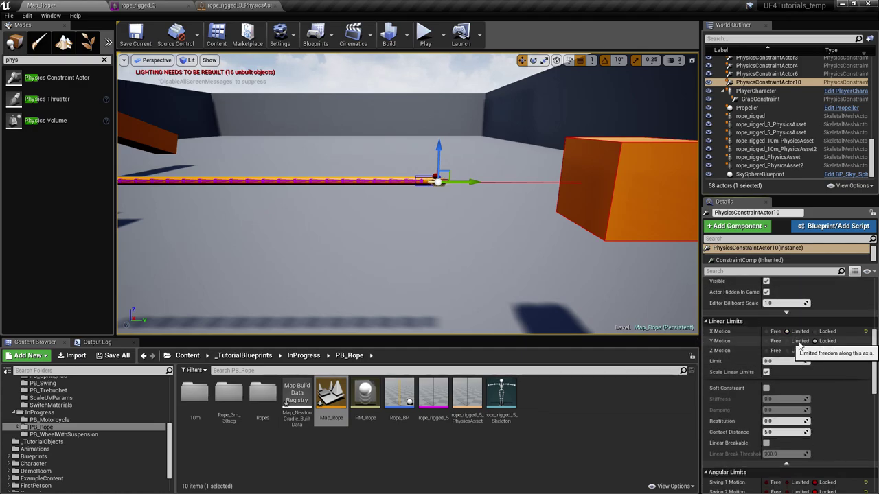
click(800, 342)
click(797, 351)
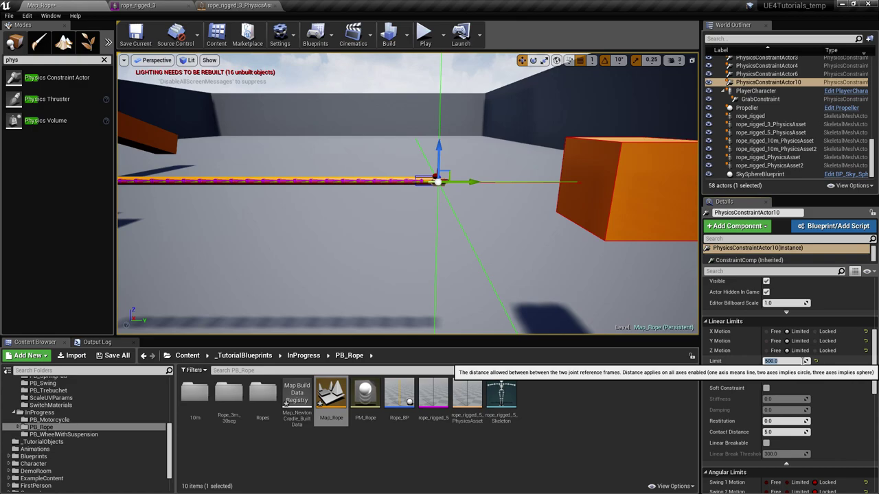
Reduce the physics constraint's linear limit to 50
right_drag(437, 205, 475, 198)
alt+drag(421, 171, 388, 165)
right_drag(389, 196, 404, 202)
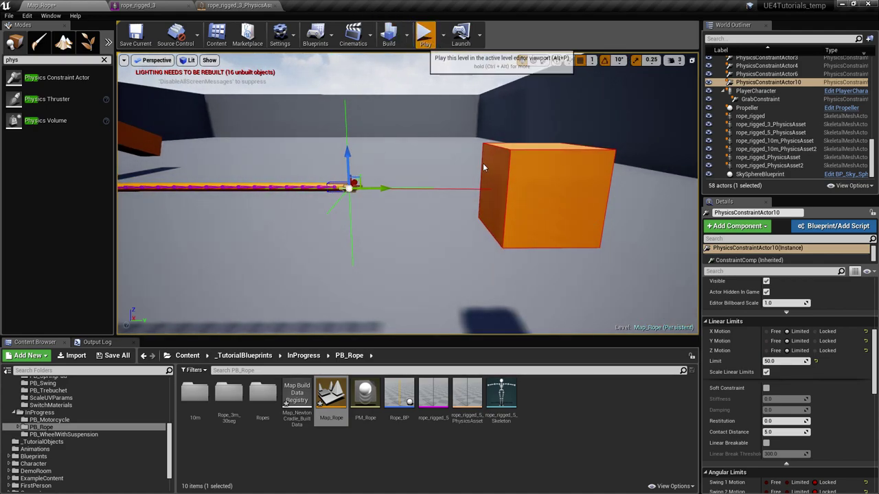
Play the level and pull the cube around to test the limited linear motion between cube and rope
click(425, 34)
key(w)
click(407, 193)
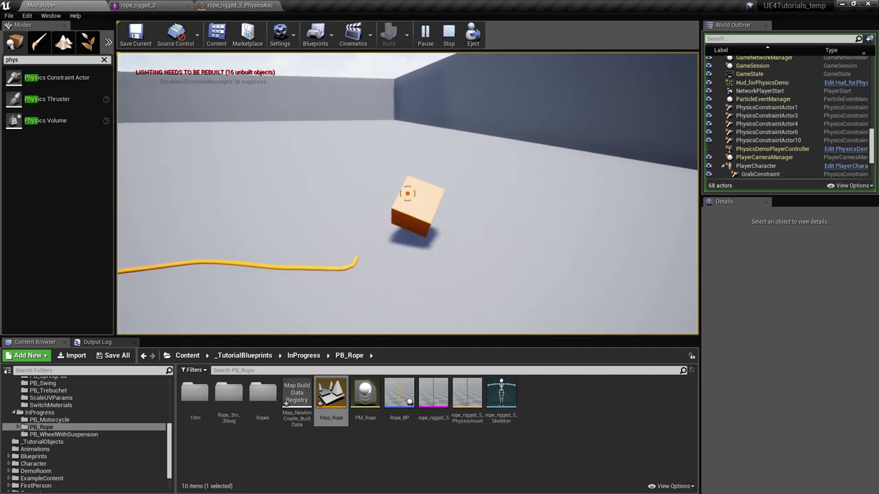
click(407, 194)
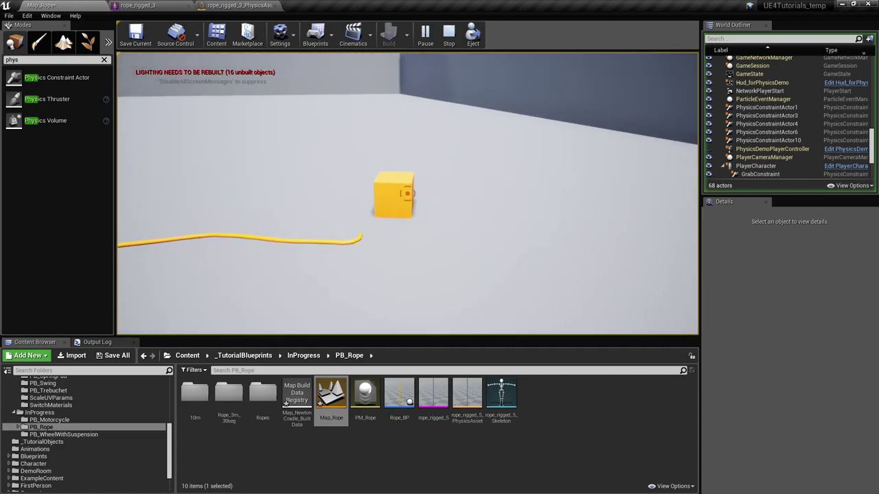
click(407, 193)
key(Escape)
mouse_move(539, 166)
right_down()
mouse_move(512, 146)
mouse_move(528, 130)
mouse_move(539, 165)
right_up()
key(w)
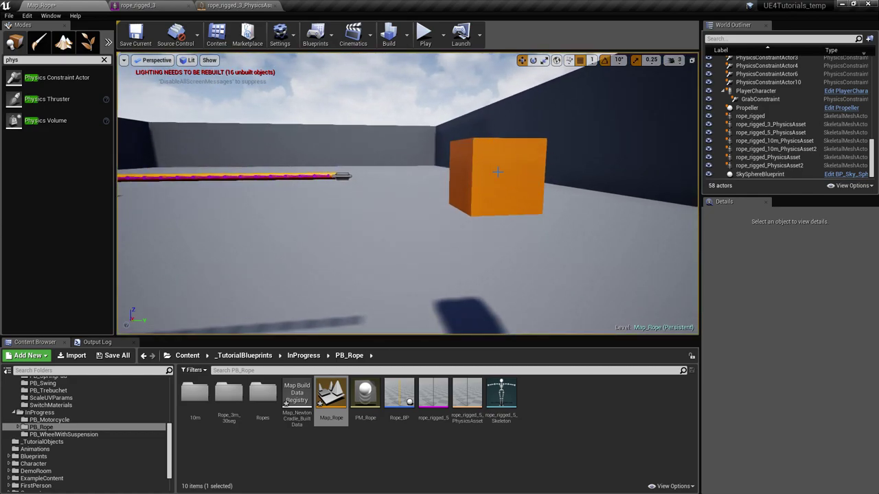
Select the orange cube beyond the rope's end and review its properties
mouse_move(497, 169)
right_down()
mouse_move(493, 148)
mouse_move(502, 165)
right_up()
click(496, 170)
key(w)
drag(876, 371, 875, 292)
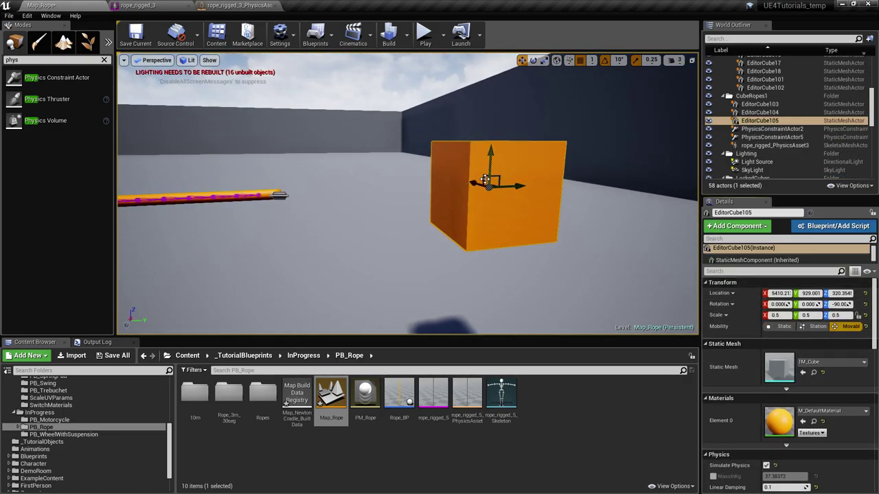
Select the physics constraint at the rope's end and move it along Y into the gap between rope and cube
right_drag(302, 190, 282, 192)
click(328, 188)
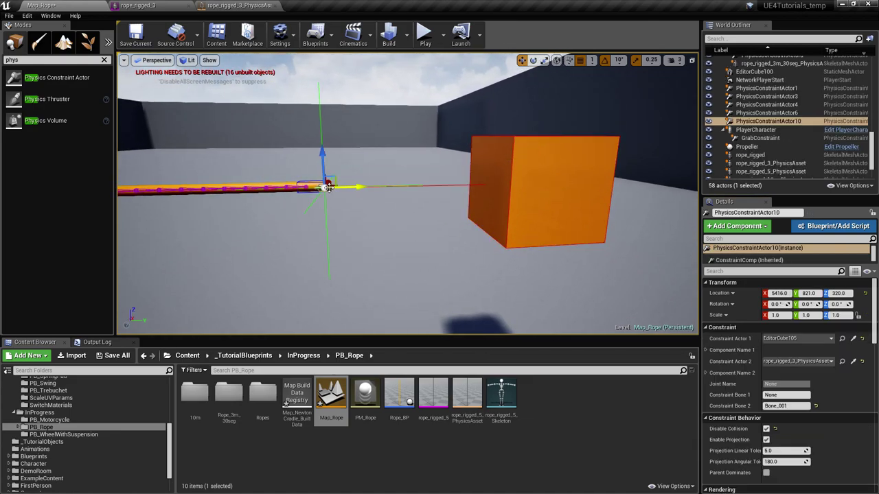
right_drag(360, 196, 346, 187)
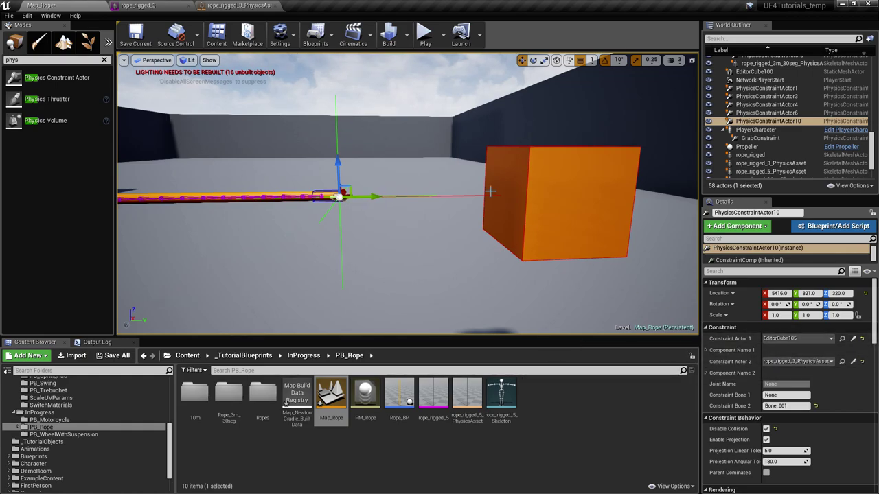
mouse_move(333, 200)
right_down()
mouse_move(325, 197)
mouse_move(343, 200)
right_up()
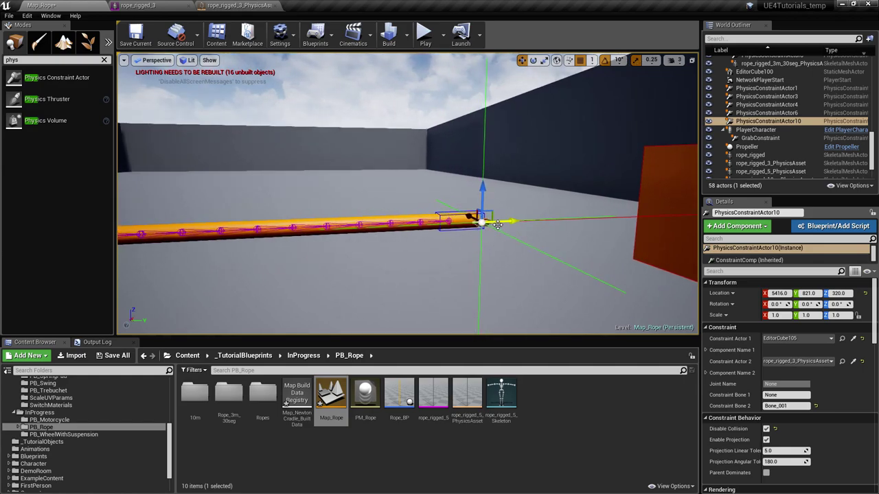
drag(504, 221, 560, 215)
right_drag(536, 223, 419, 188)
right_drag(638, 209, 694, 214)
Examine the constraint's Linear Limits settings and its position relative to the rope's end and the cube
scroll(813, 378, down, 4)
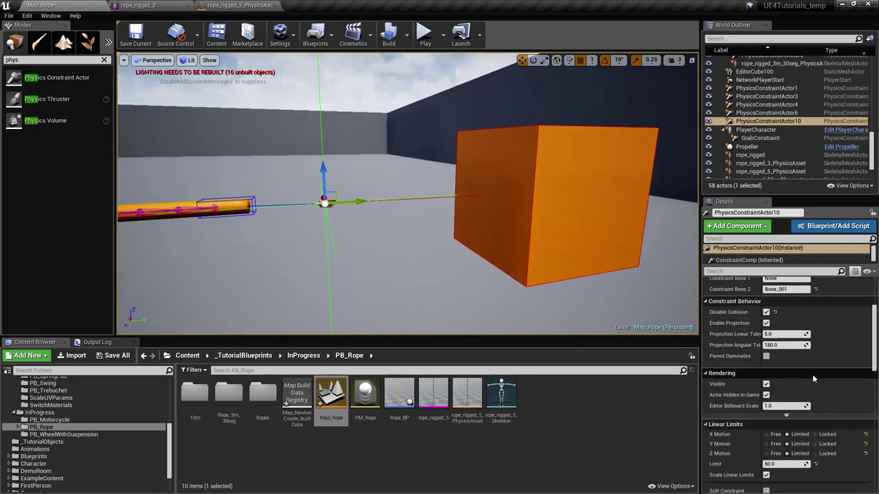
scroll(783, 384, down, 4)
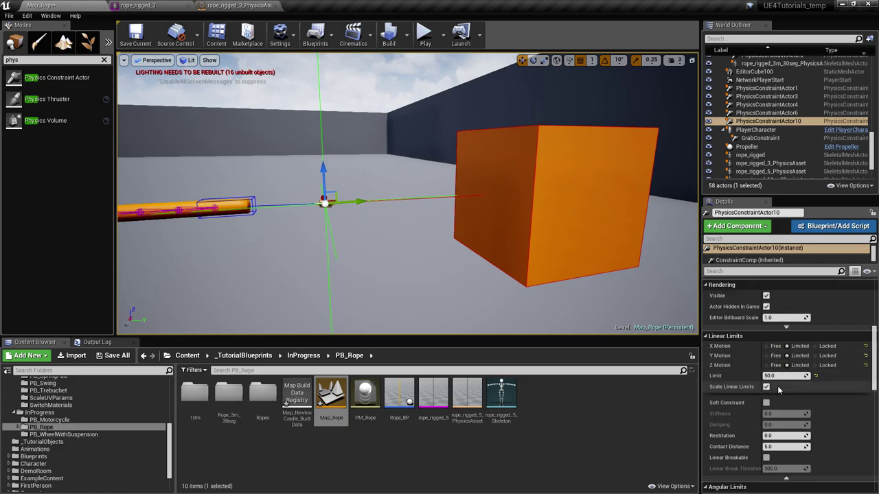
scroll(779, 389, down, 1)
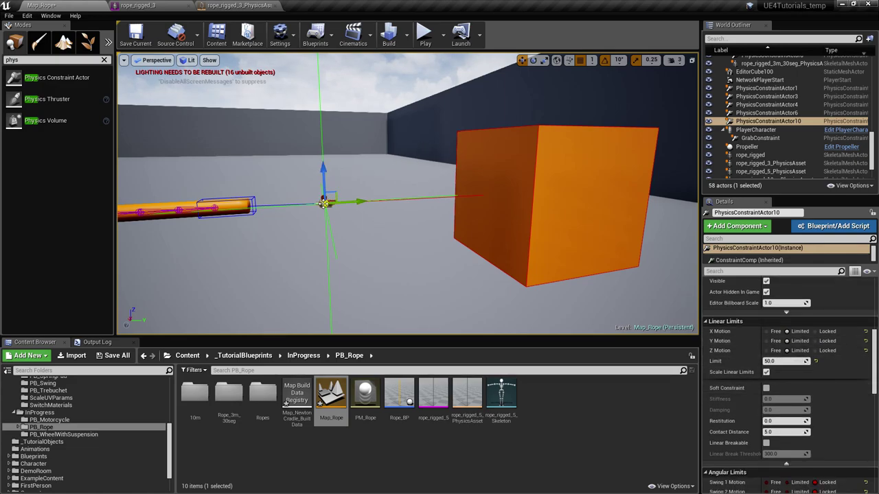
right_drag(529, 177, 499, 169)
mouse_move(876, 390)
mouse_down()
mouse_move(876, 335)
mouse_move(876, 385)
mouse_up()
scroll(533, 249, down, 3)
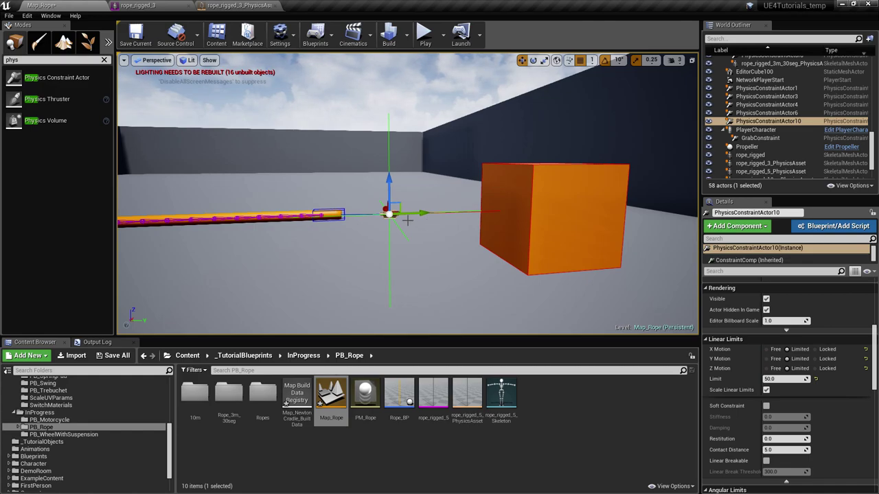
right_drag(408, 221, 411, 223)
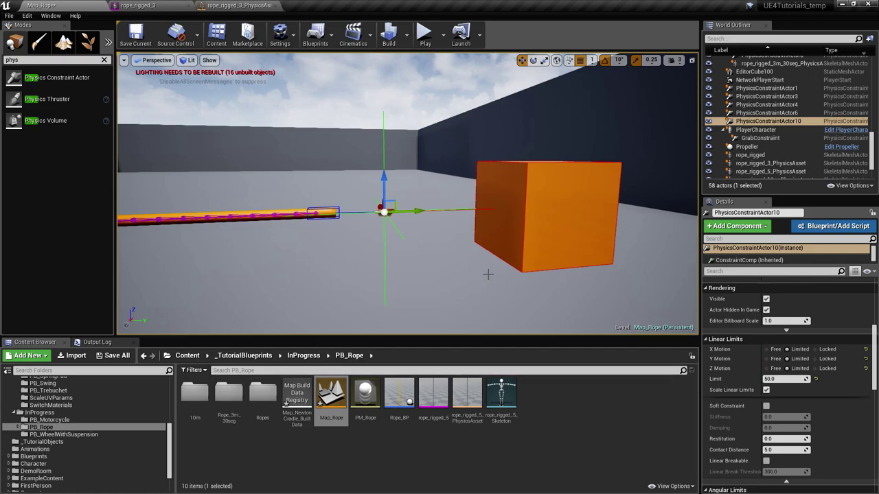
right_drag(465, 217, 492, 223)
right_drag(299, 201, 339, 184)
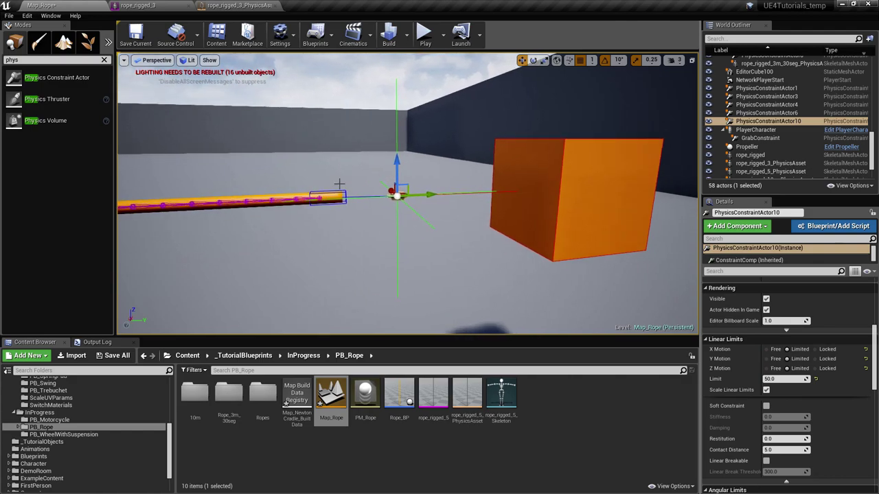